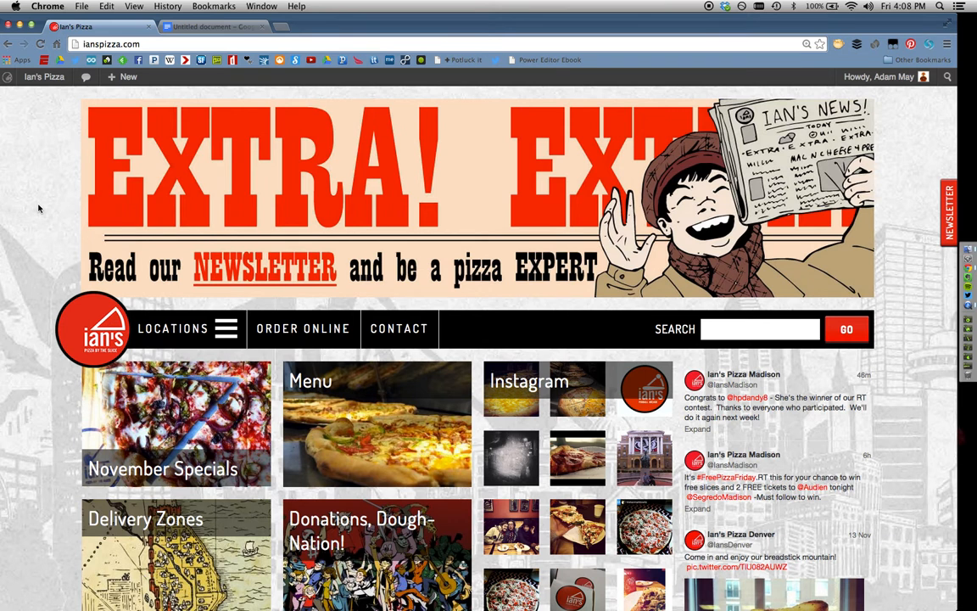
Open the National Pizza Eating Championship article from the homepage tiles.
scroll(38, 207, down, 5)
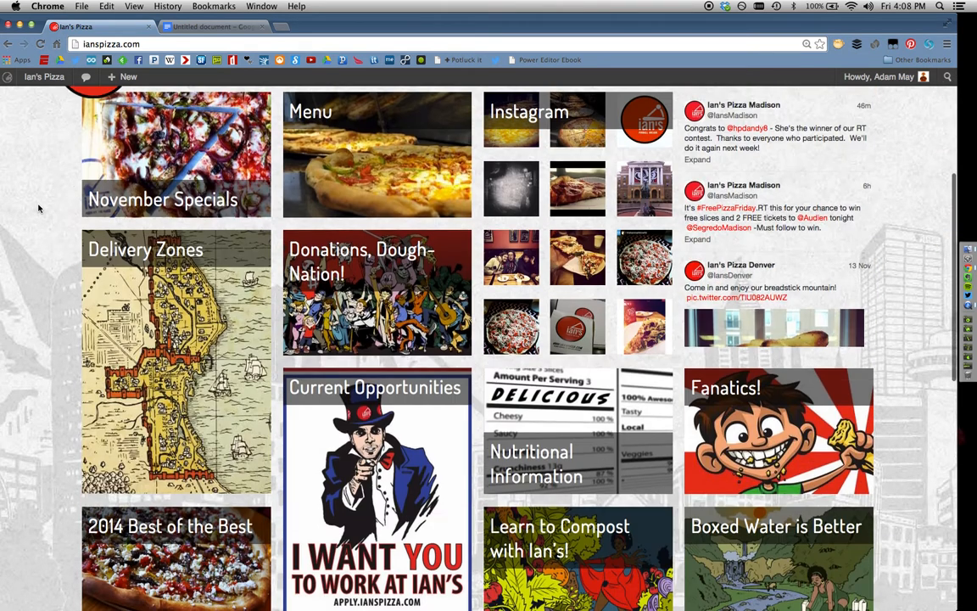
scroll(38, 207, down, 5)
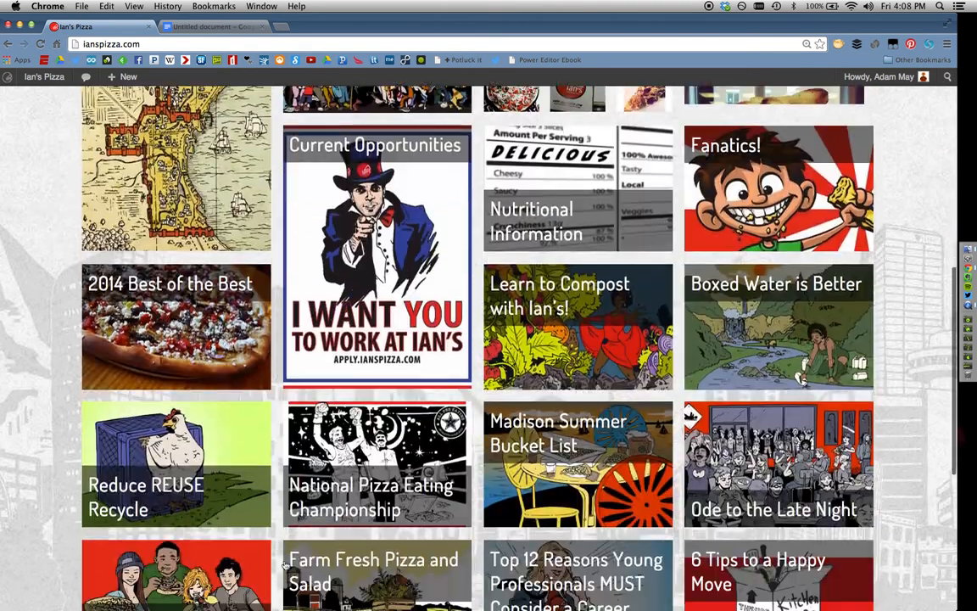
click(324, 498)
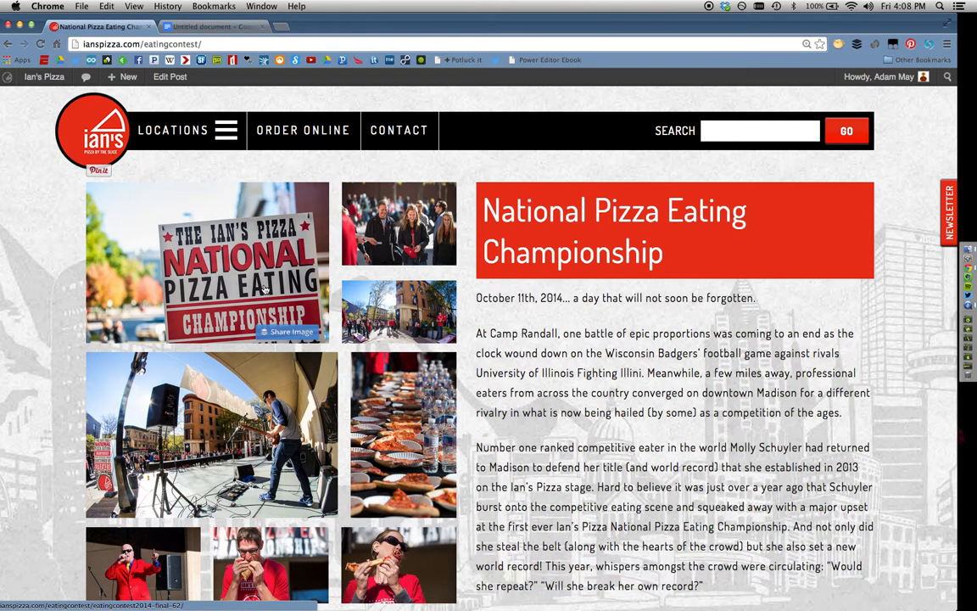
Review the photo gallery and text layout of the published National Pizza Eating Championship article.
scroll(264, 288, down, 3)
scroll(263, 289, down, 6)
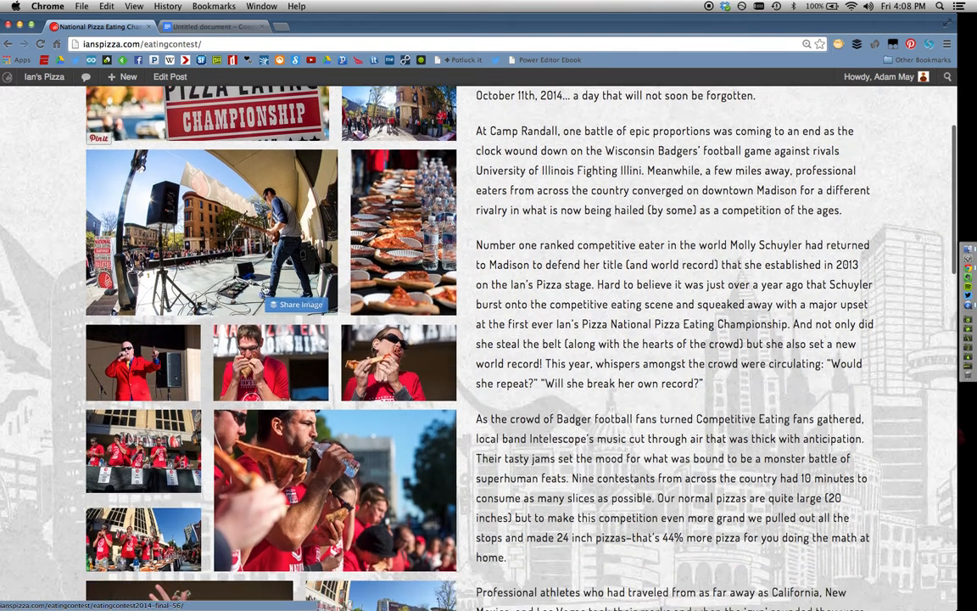
scroll(264, 290, down, 2)
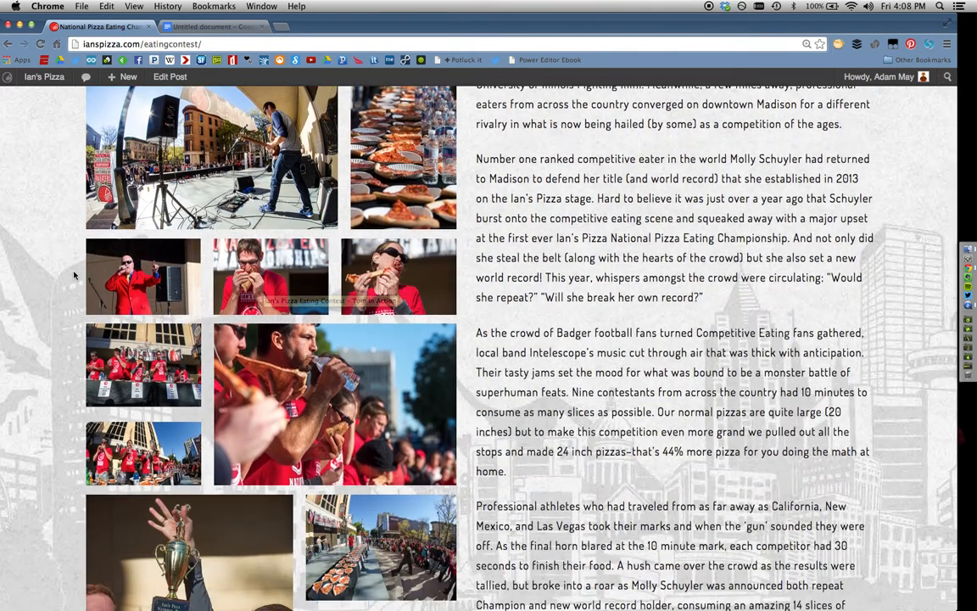
scroll(74, 274, down, 9)
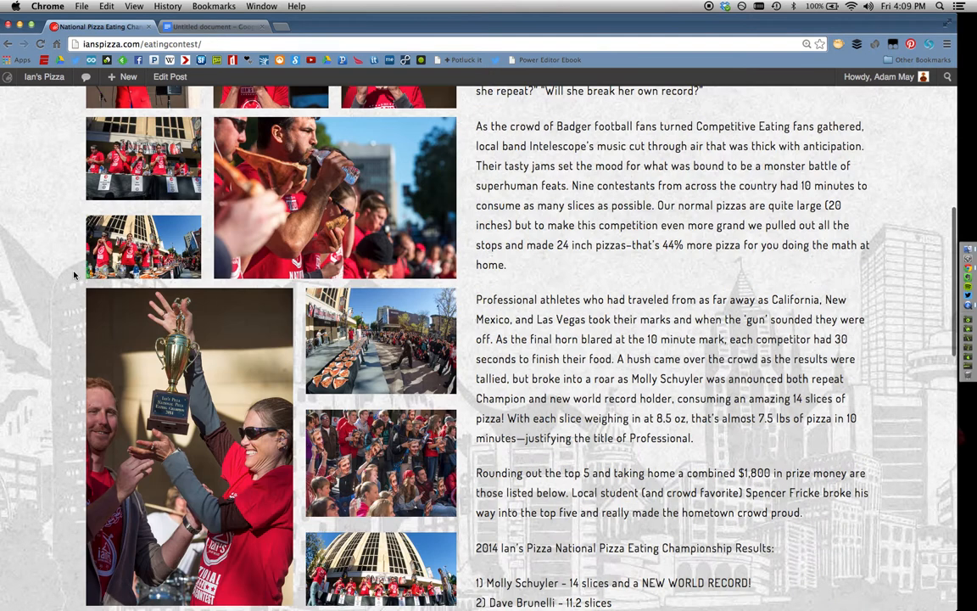
scroll(74, 274, up, 8)
scroll(74, 274, up, 9)
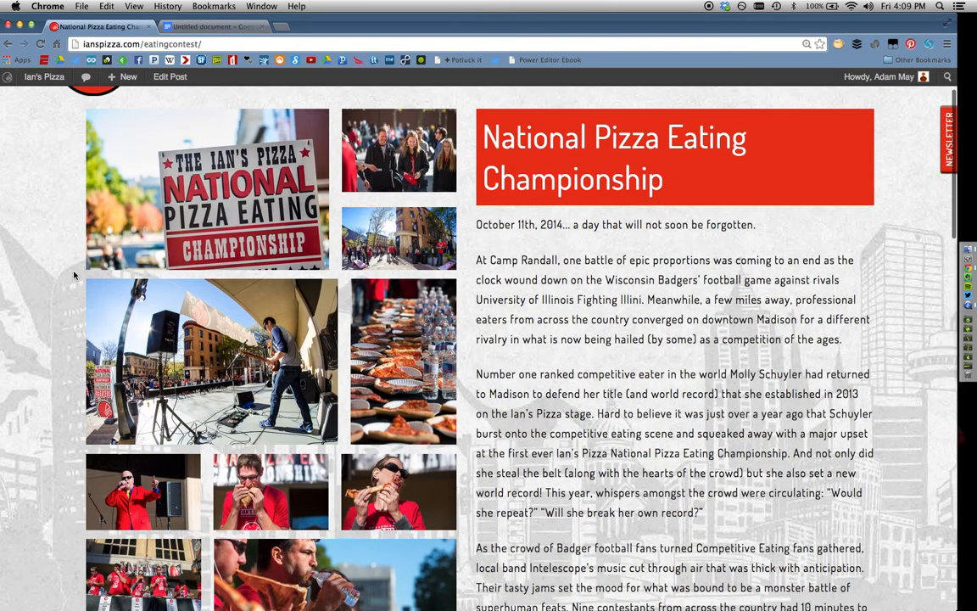
scroll(74, 275, up, 3)
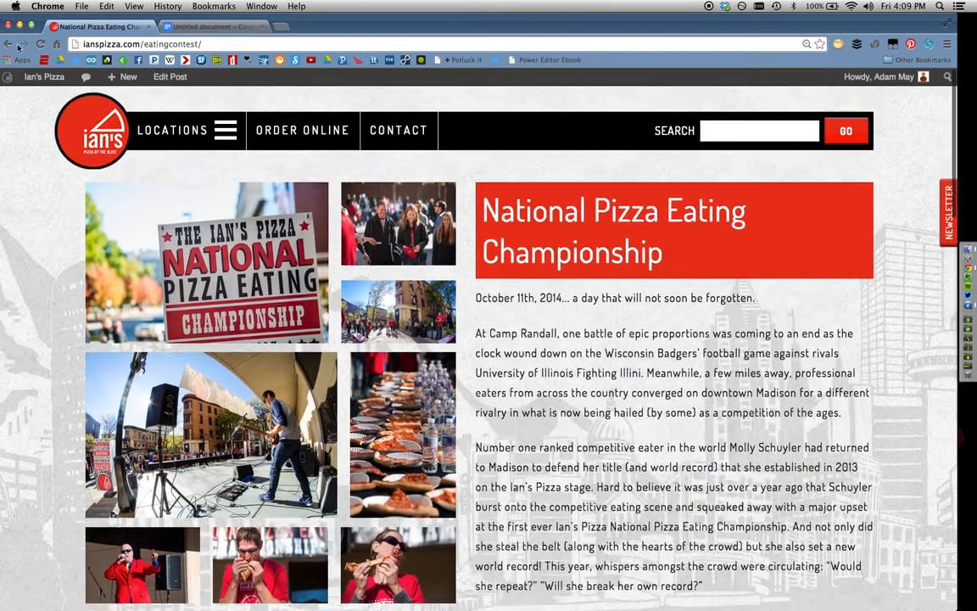
Return to the homepage and start a new post with the Gallery format.
click(6, 44)
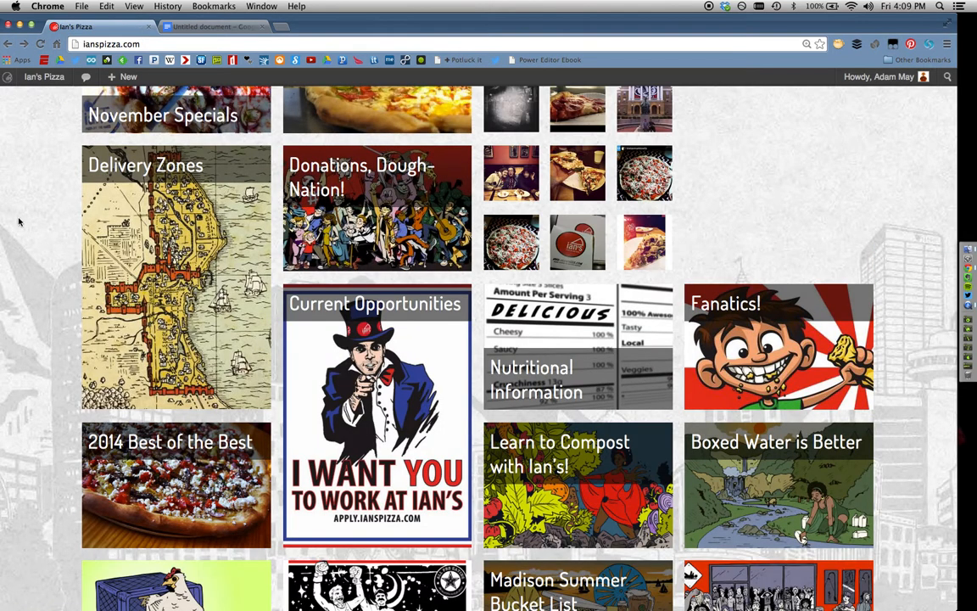
scroll(18, 219, down, 4)
scroll(19, 219, up, 12)
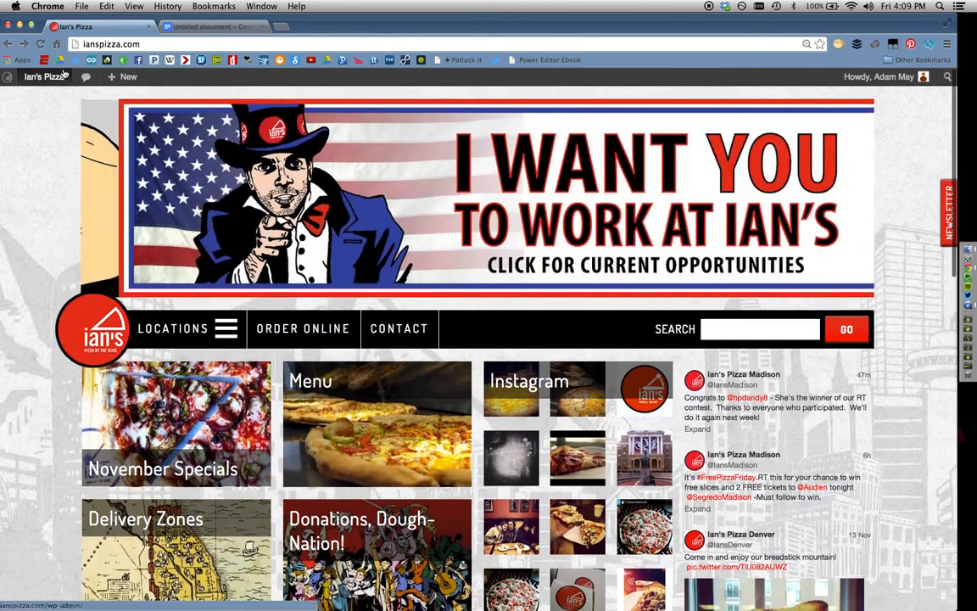
mouse_move(123, 77)
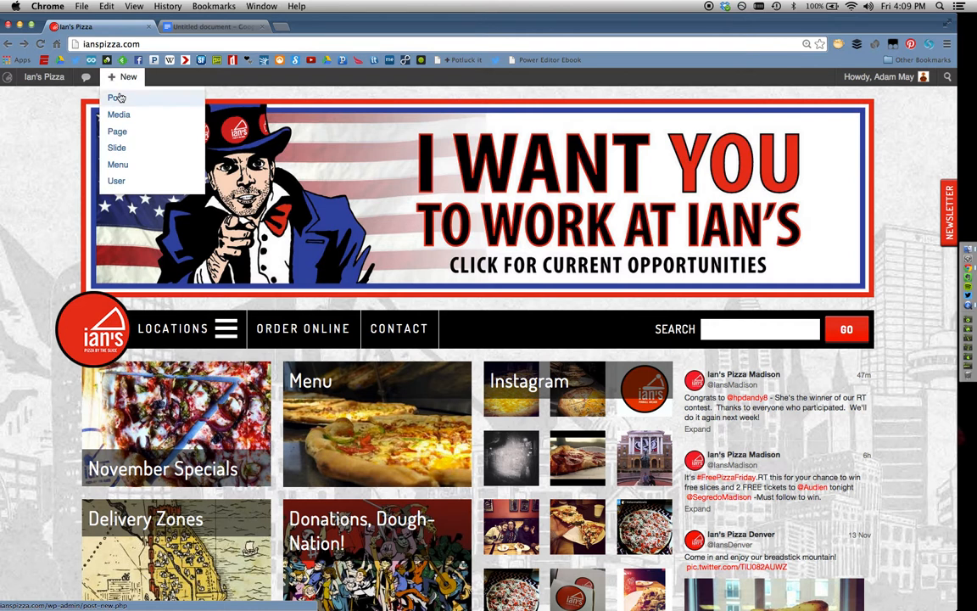
click(120, 100)
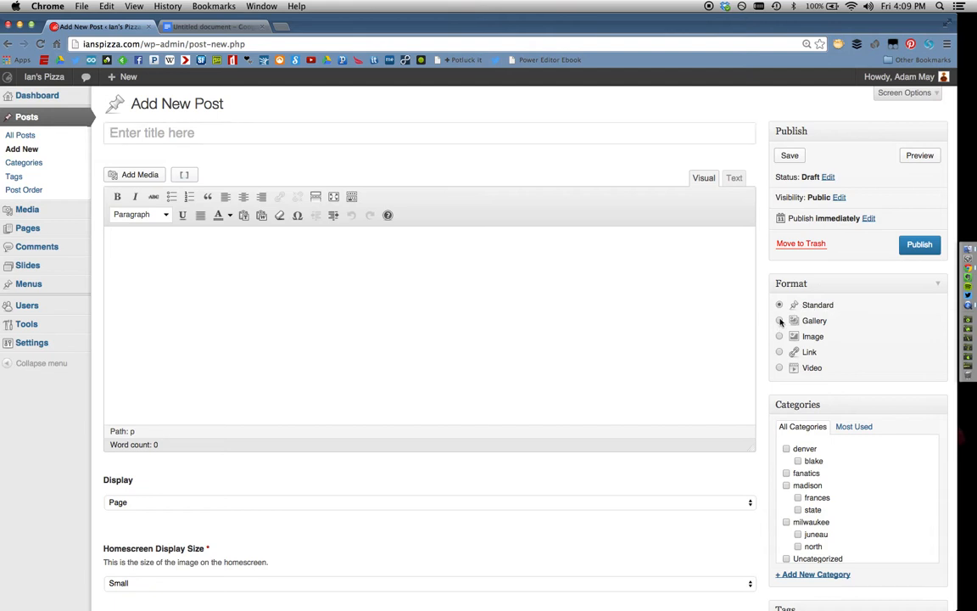
click(780, 321)
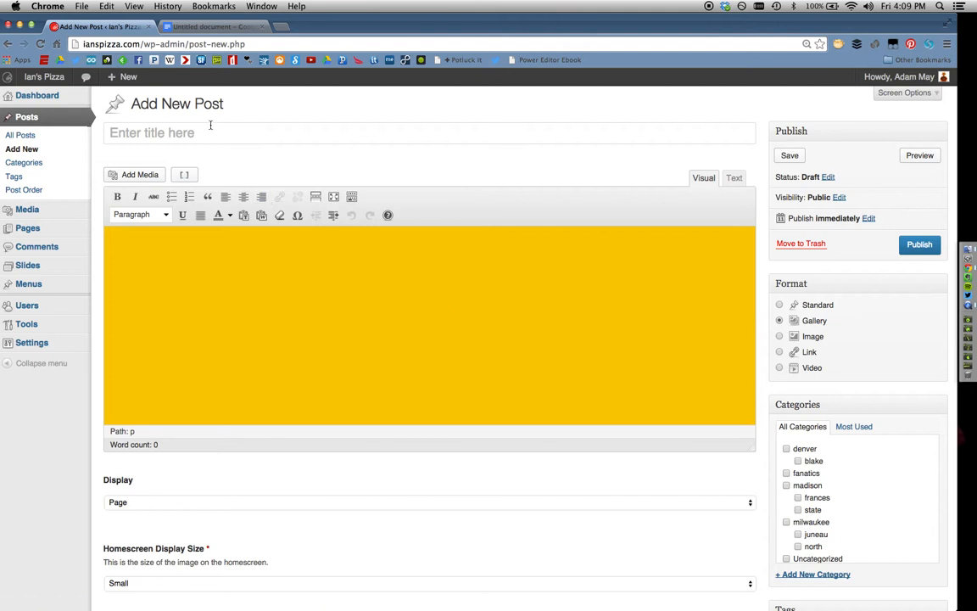
Copy the title "National Pizza Eating Championship" from the Google Docs draft into the new post's title.
click(194, 25)
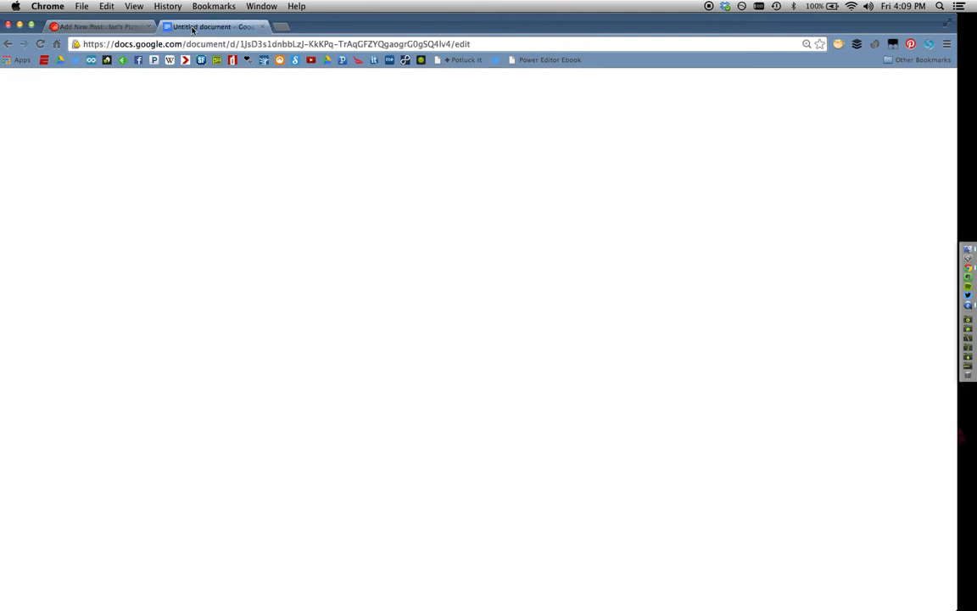
click(501, 168)
scroll(500, 168, up, 7)
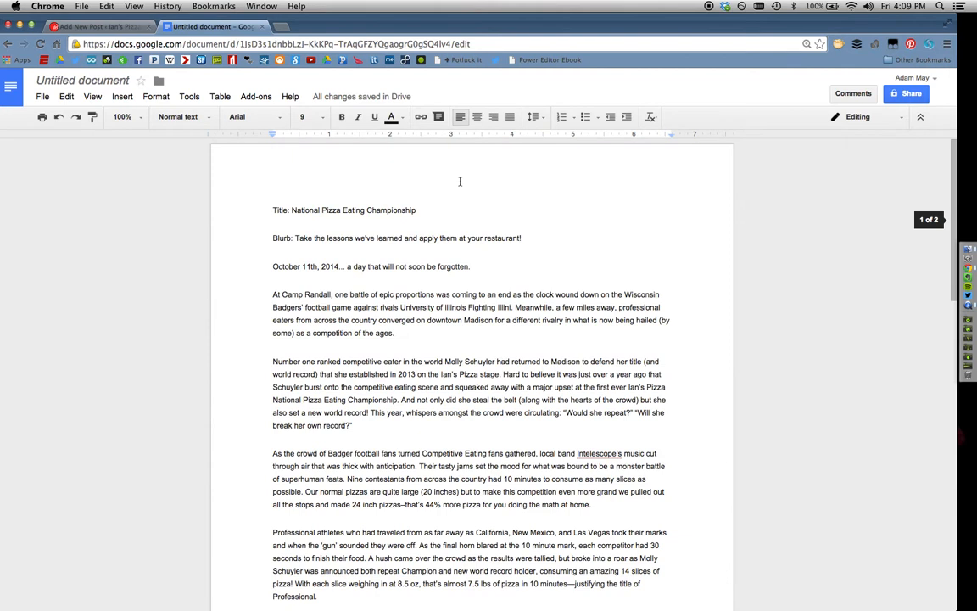
drag(428, 211, 292, 213)
key(super+c)
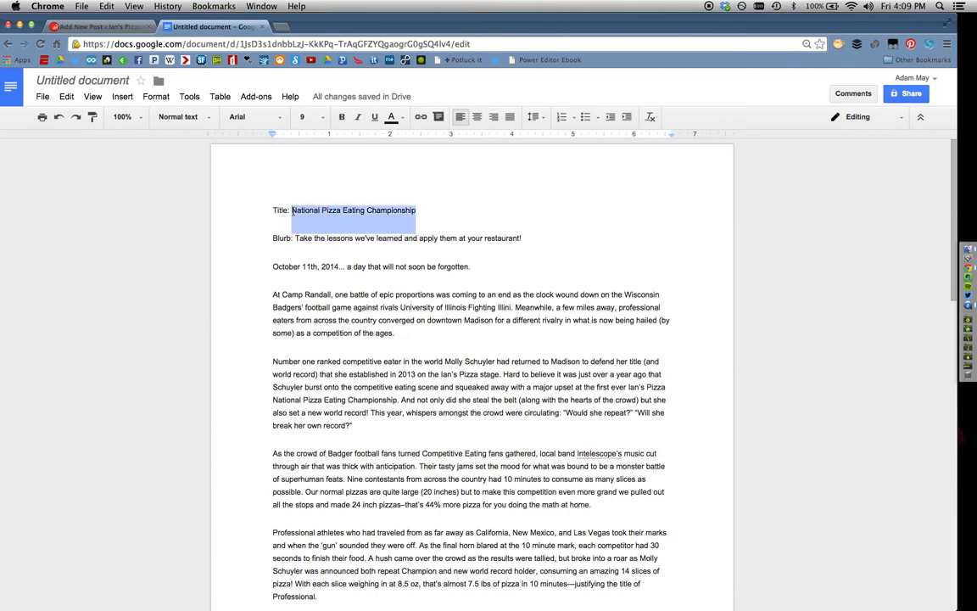
click(97, 26)
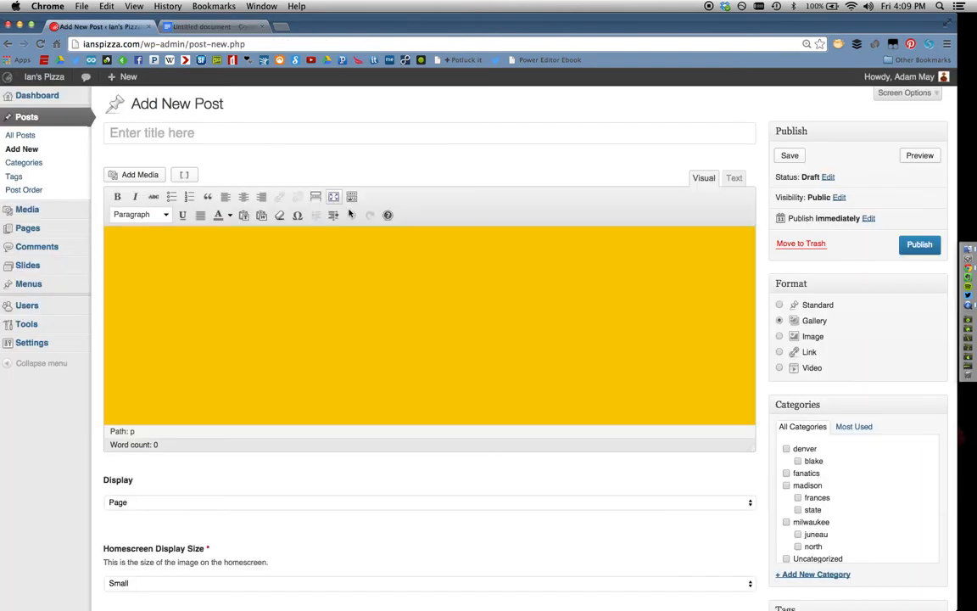
click(318, 135)
key(super+v)
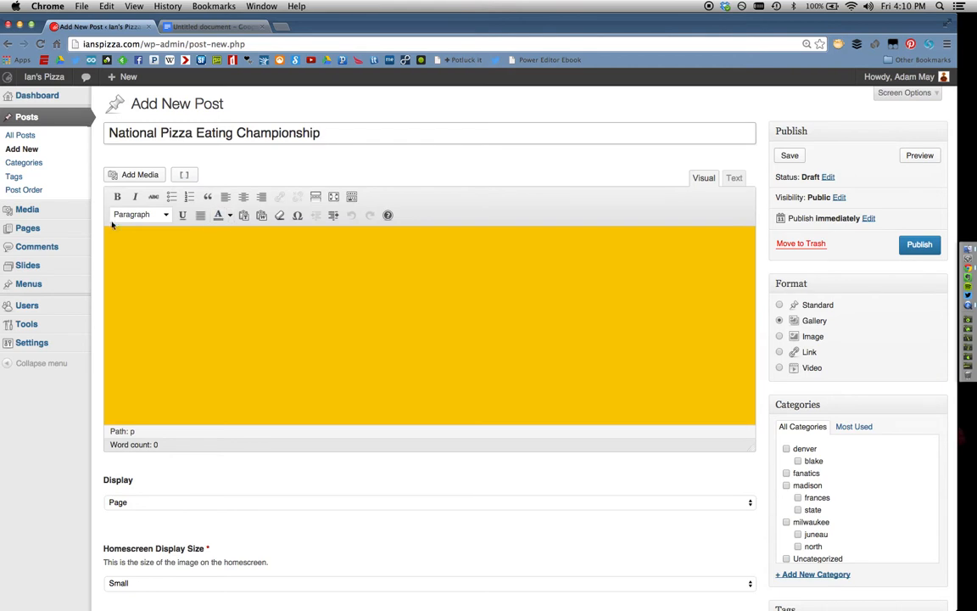
Copy the blurb "Take the lessons we've learned and apply them at your restaurant!" from the draft document into the post's Blurb field.
scroll(99, 221, down, 5)
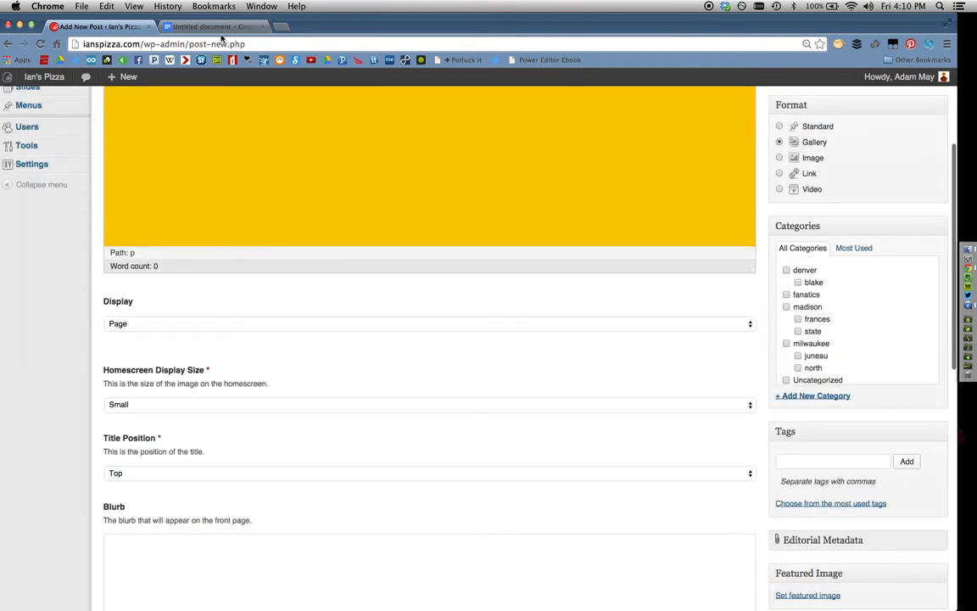
click(219, 26)
drag(295, 239, 527, 248)
key(super+c)
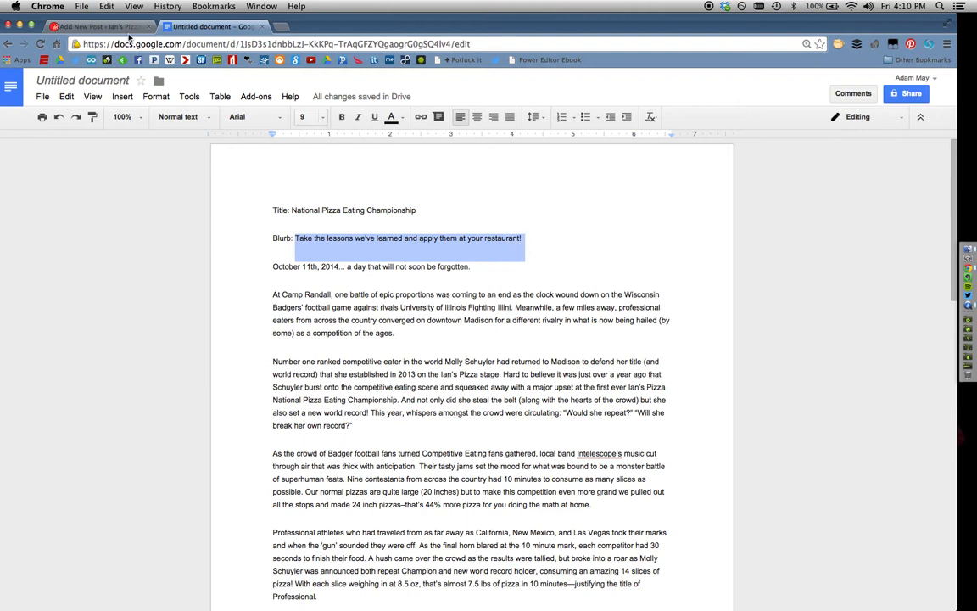
click(94, 26)
click(153, 547)
key(super+v)
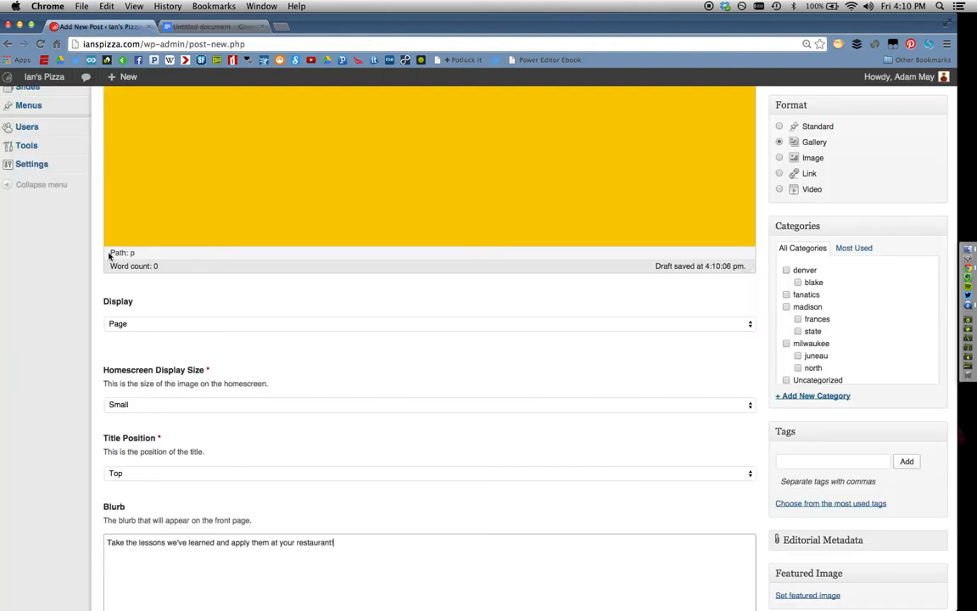
Copy the article body in the draft document, from "October 11th, 2014..." through the closing sponsor thank-you paragraph.
scroll(97, 229, up, 5)
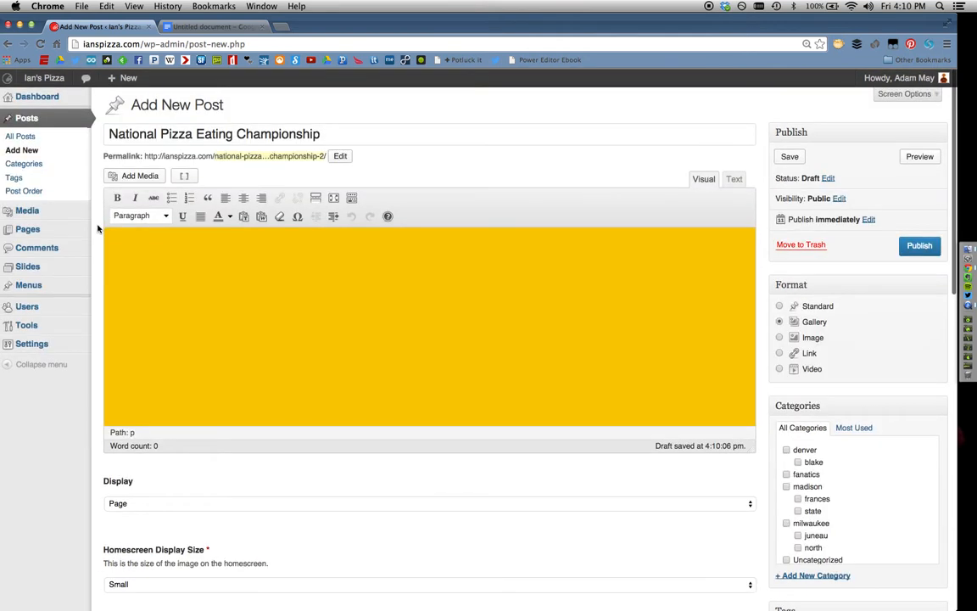
click(204, 28)
drag(277, 281, 300, 275)
key(super+z)
key(Right)
key(shift+Down)
scroll(460, 389, down, 1)
scroll(458, 389, down, 10)
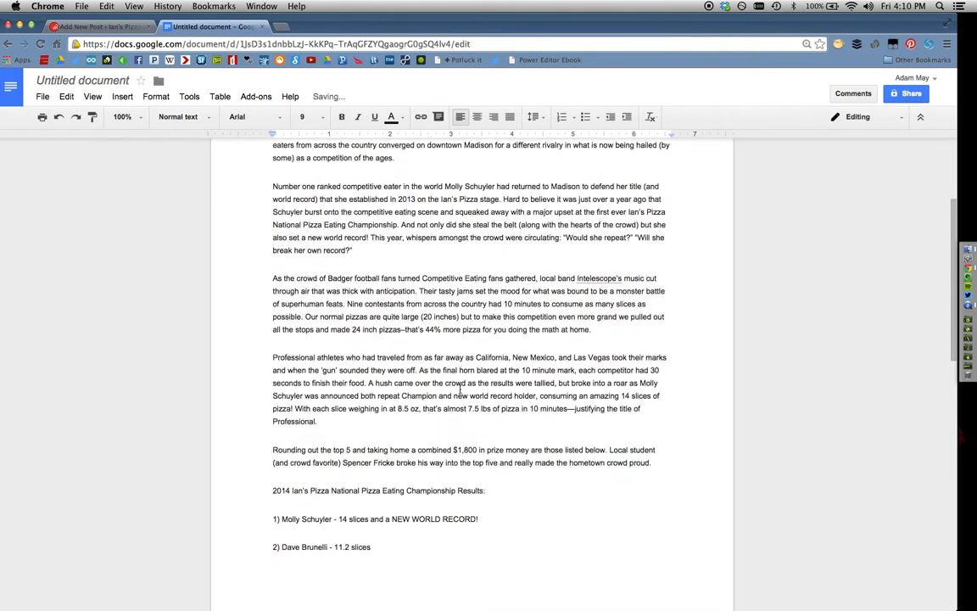
scroll(458, 389, down, 2)
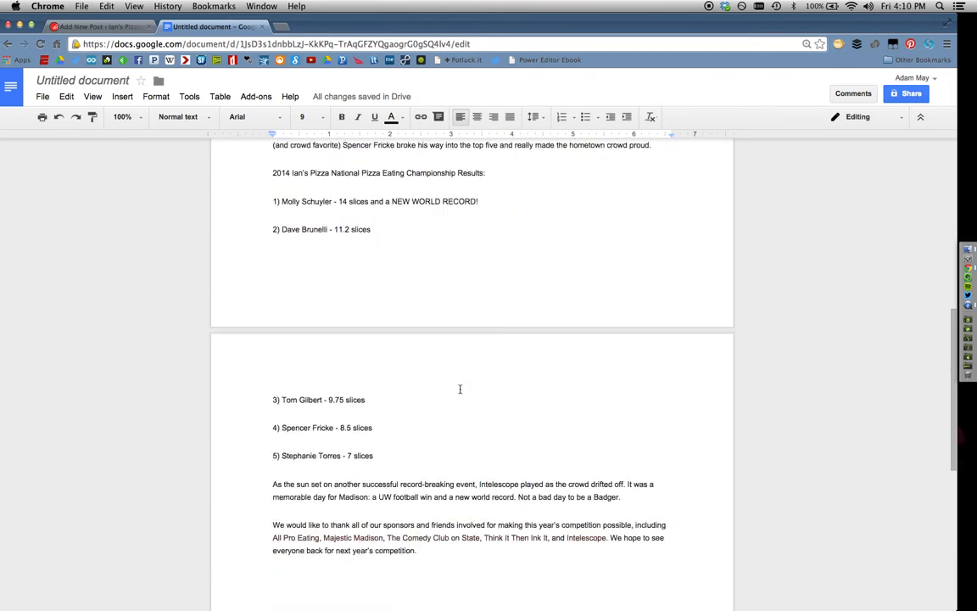
key(super+a)
key(super+c)
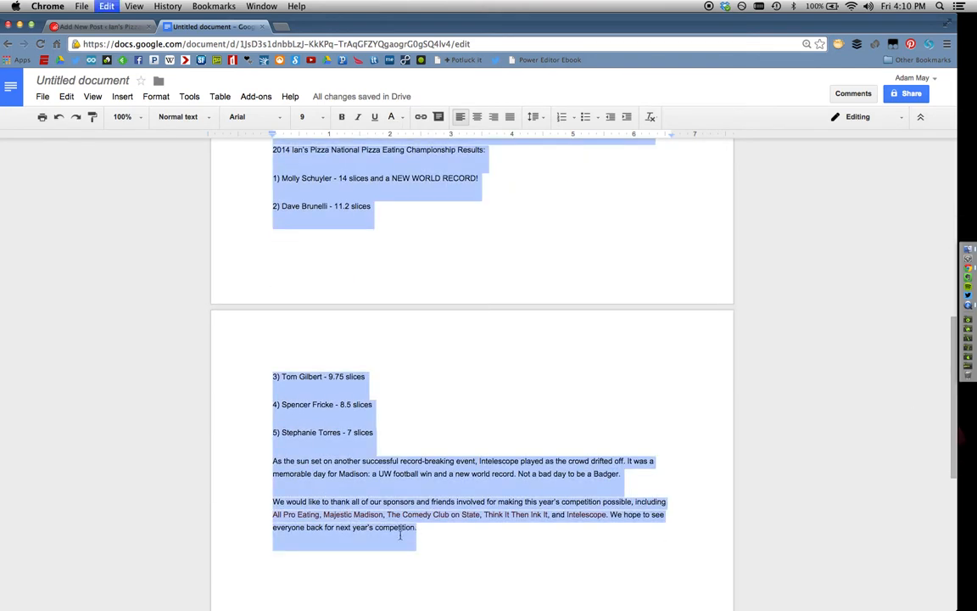
Insert the copied article body into the new post's content using Paste from Word.
click(100, 27)
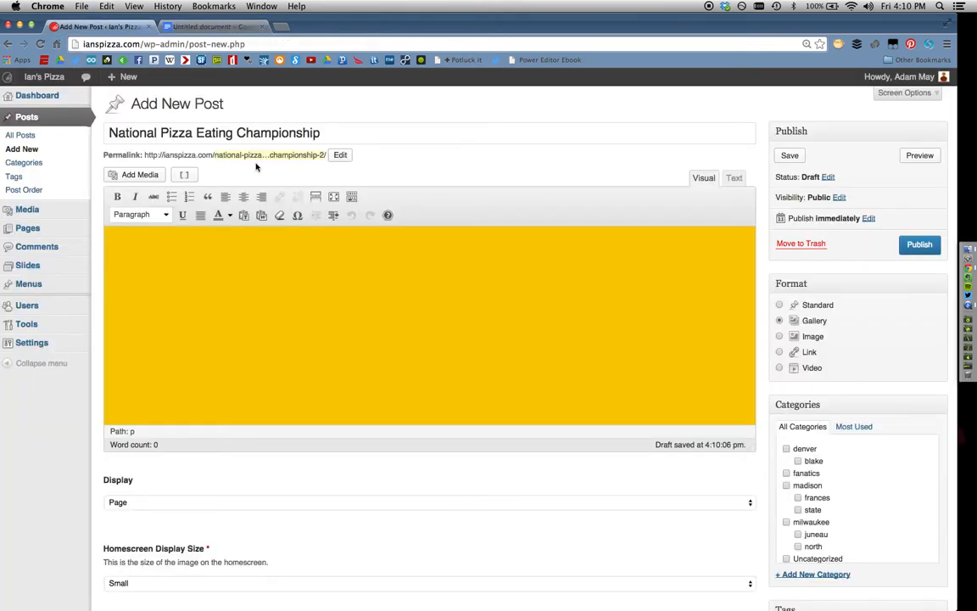
click(262, 215)
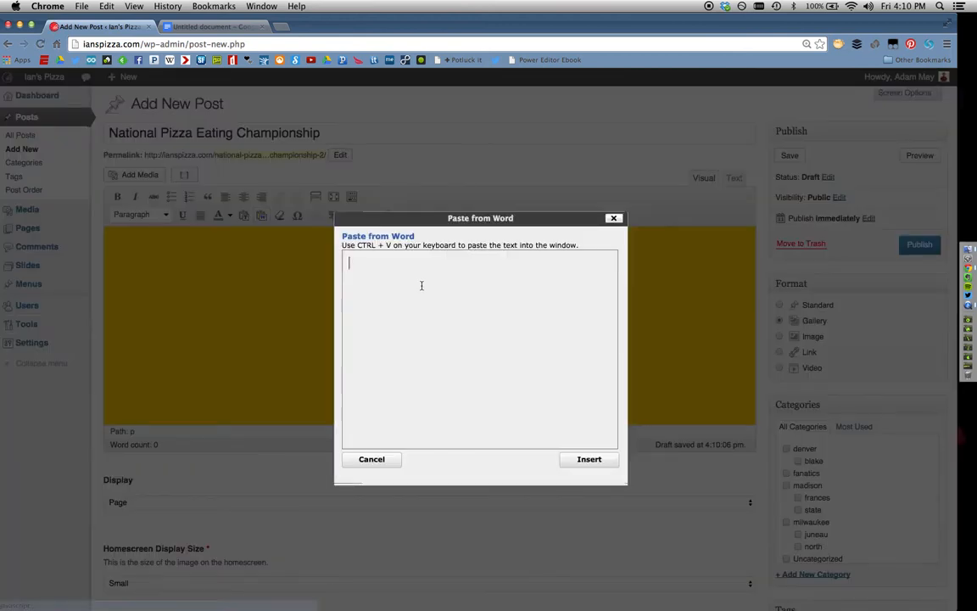
key(super+v)
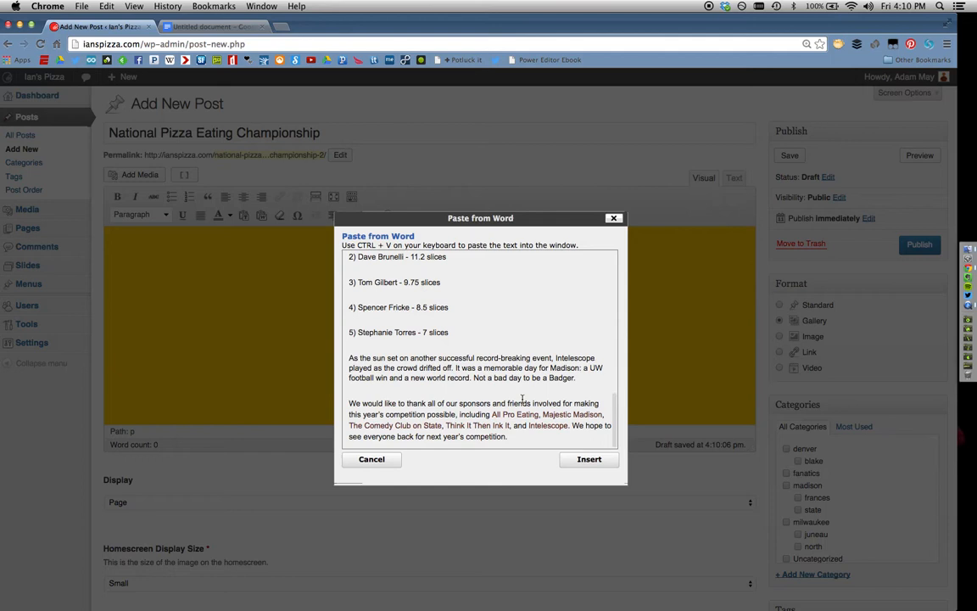
click(589, 459)
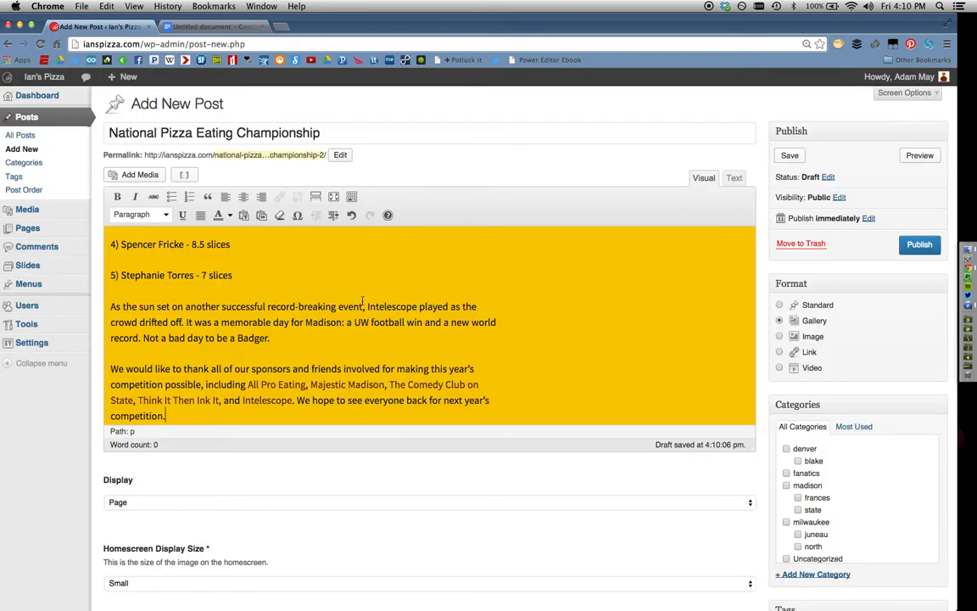
Assign the new post to the madison category.
scroll(362, 303, up, 10)
scroll(362, 303, up, 10)
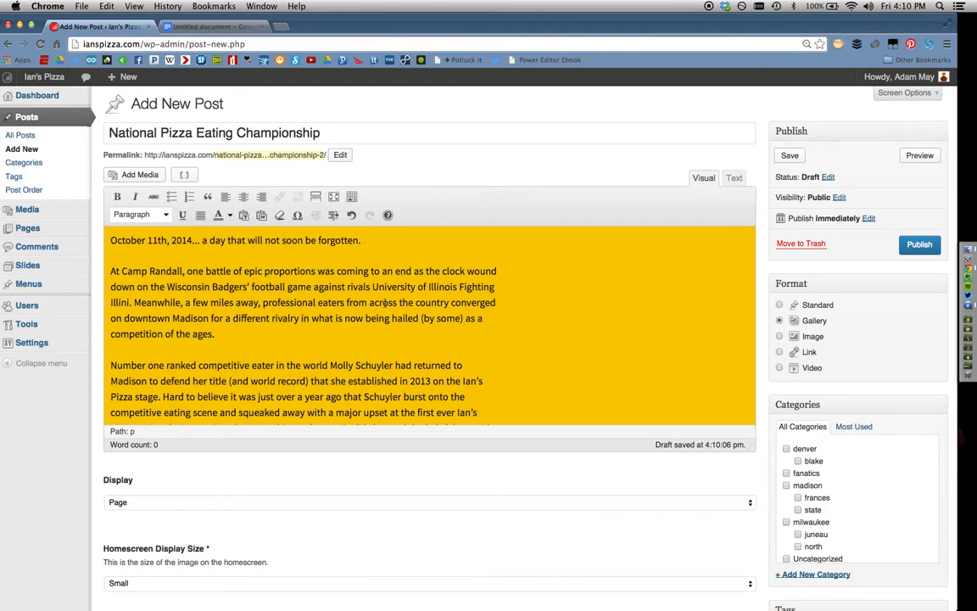
scroll(758, 307, down, 3)
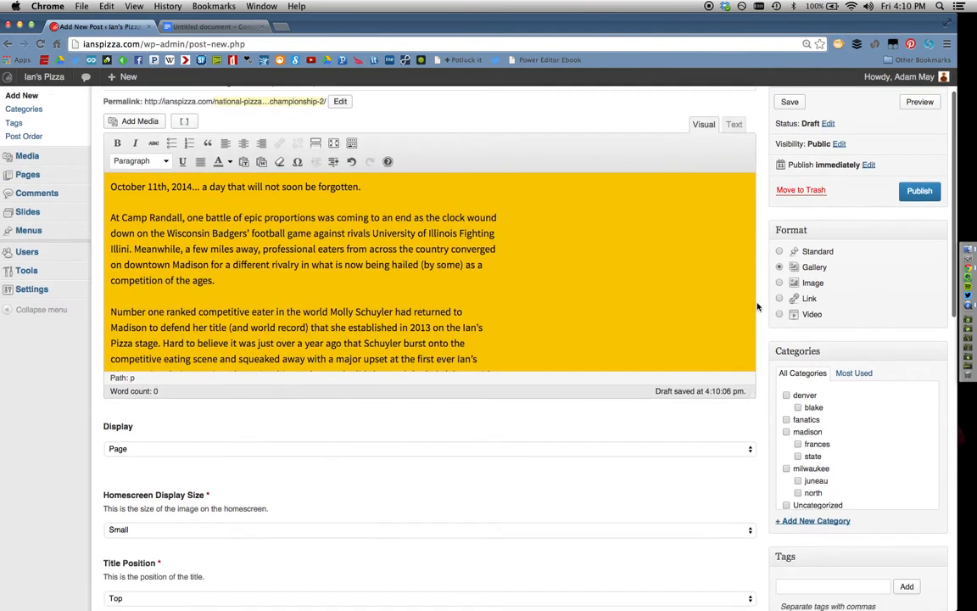
click(786, 426)
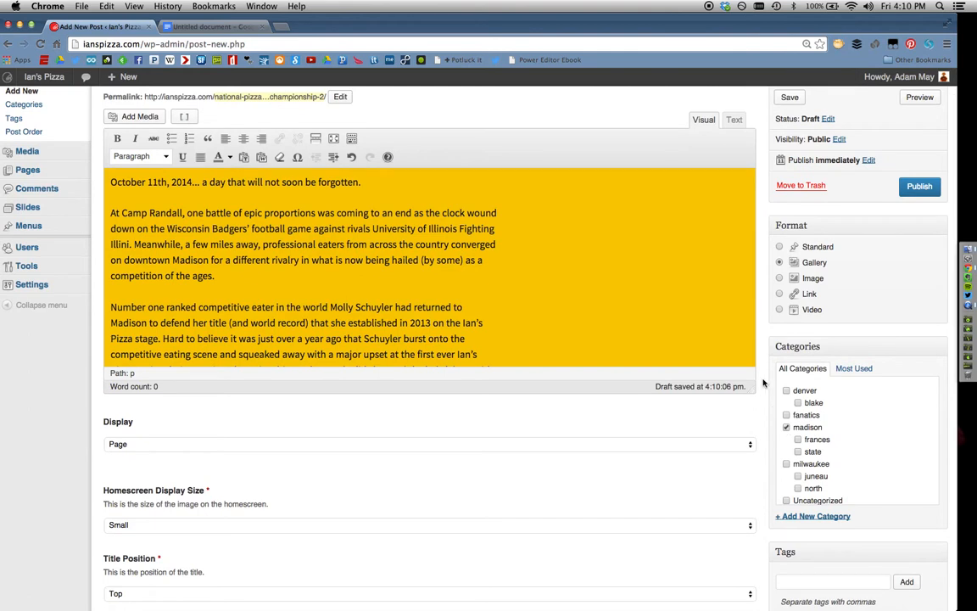
Tag the post with Eating Contest, Madison and Community from the most used tags.
scroll(768, 399, down, 4)
scroll(762, 382, down, 8)
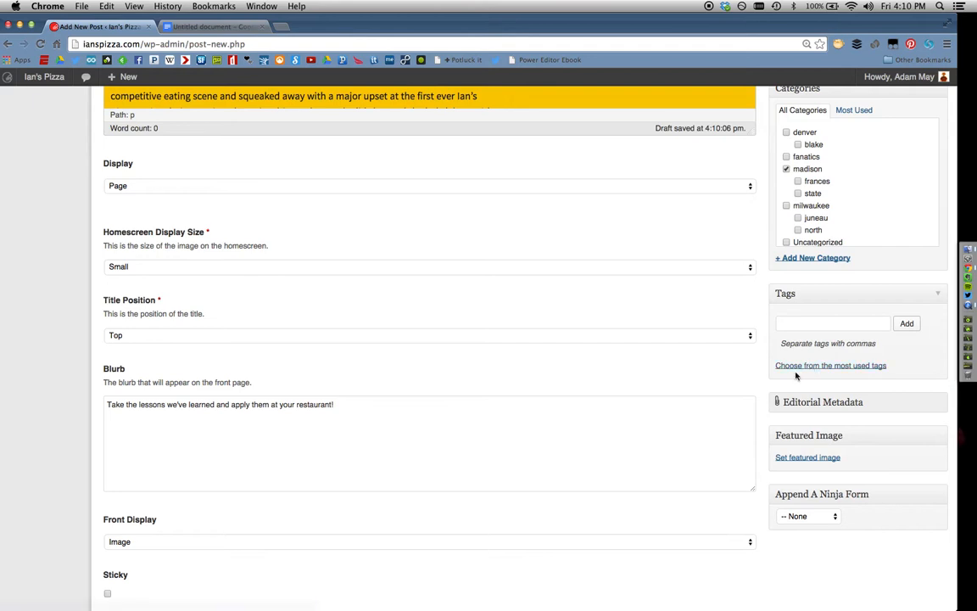
click(797, 365)
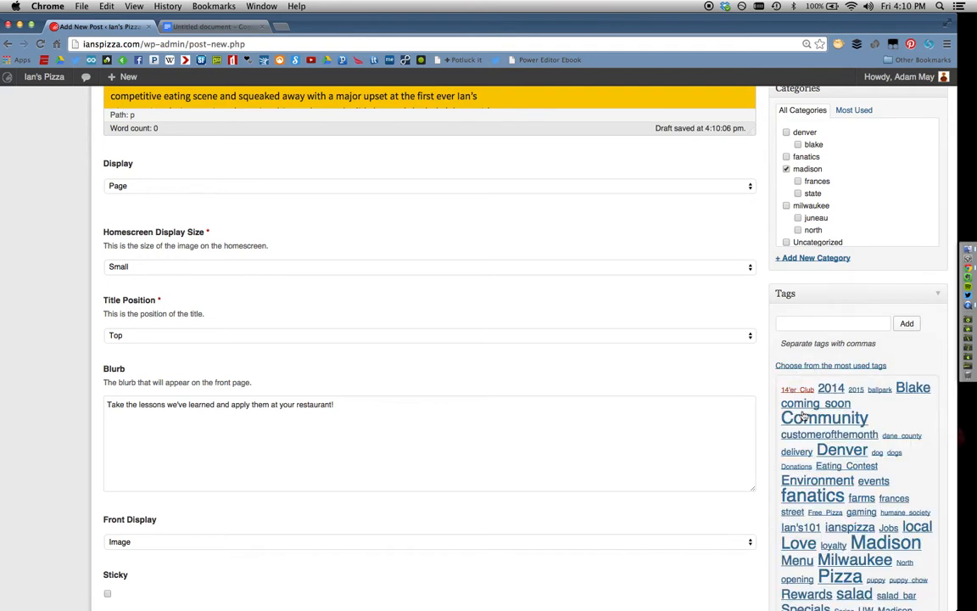
scroll(805, 456, down, 2)
scroll(806, 456, down, 2)
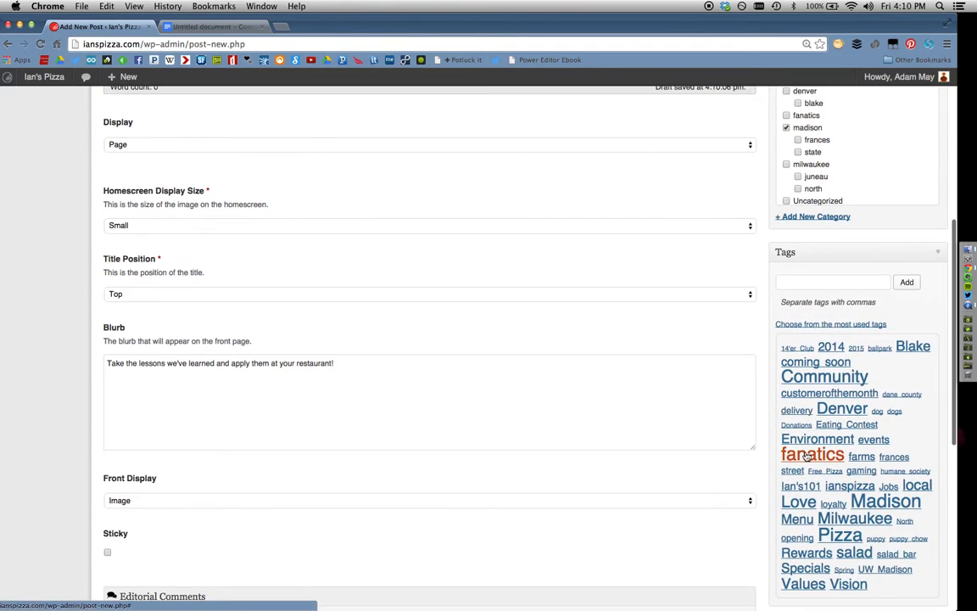
click(845, 425)
click(884, 513)
click(824, 388)
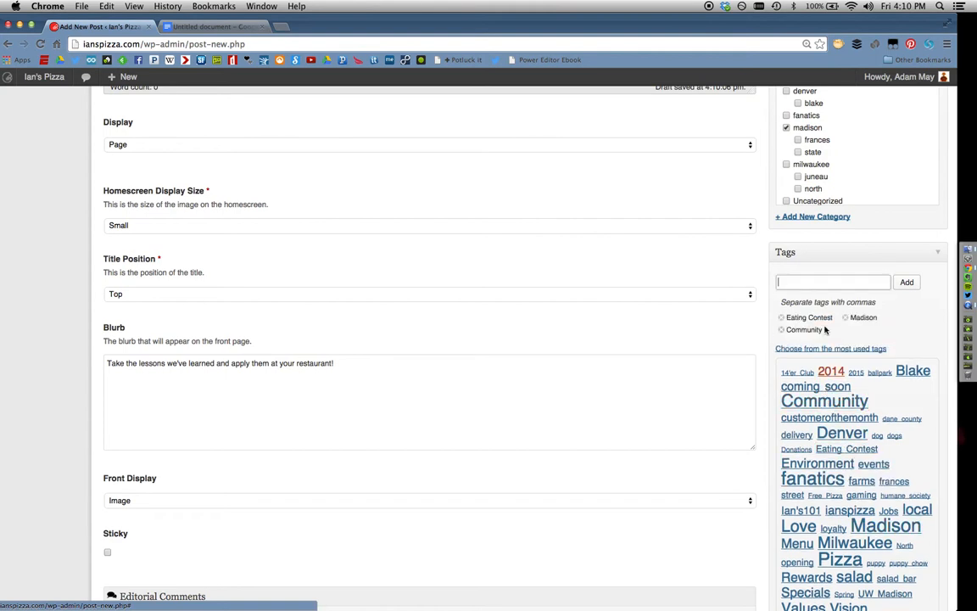
Set the black, white and red October 11th Pizza Eating Championship flyer titled "Eating Contest" from the media library as the featured image.
scroll(790, 329, down, 2)
scroll(790, 329, down, 5)
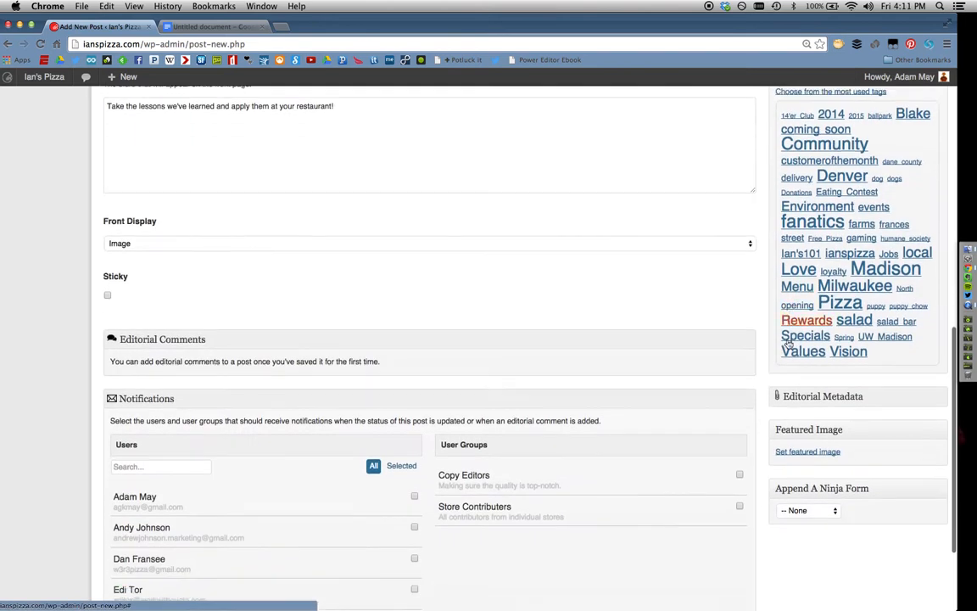
click(791, 452)
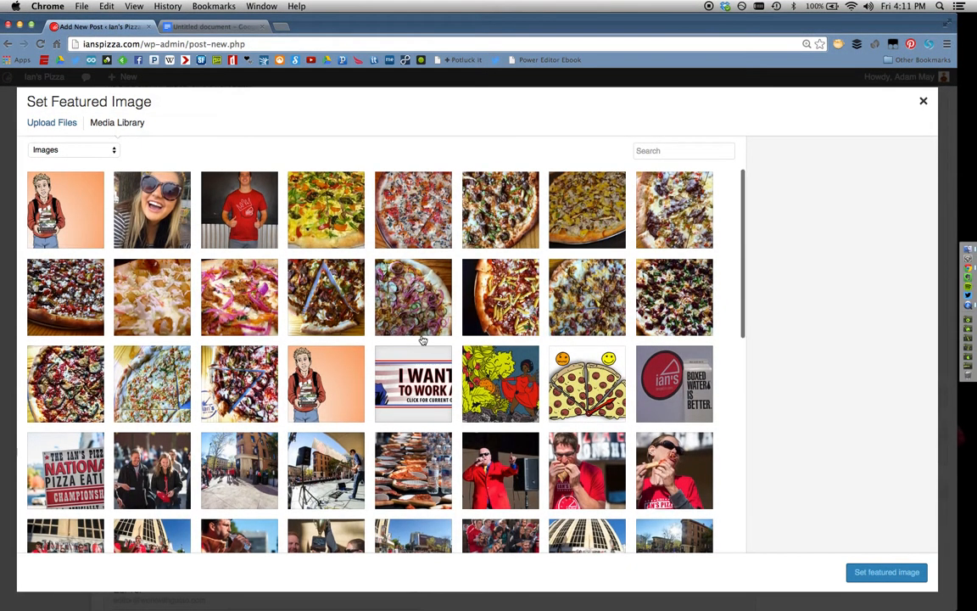
scroll(423, 340, down, 3)
scroll(423, 340, down, 2)
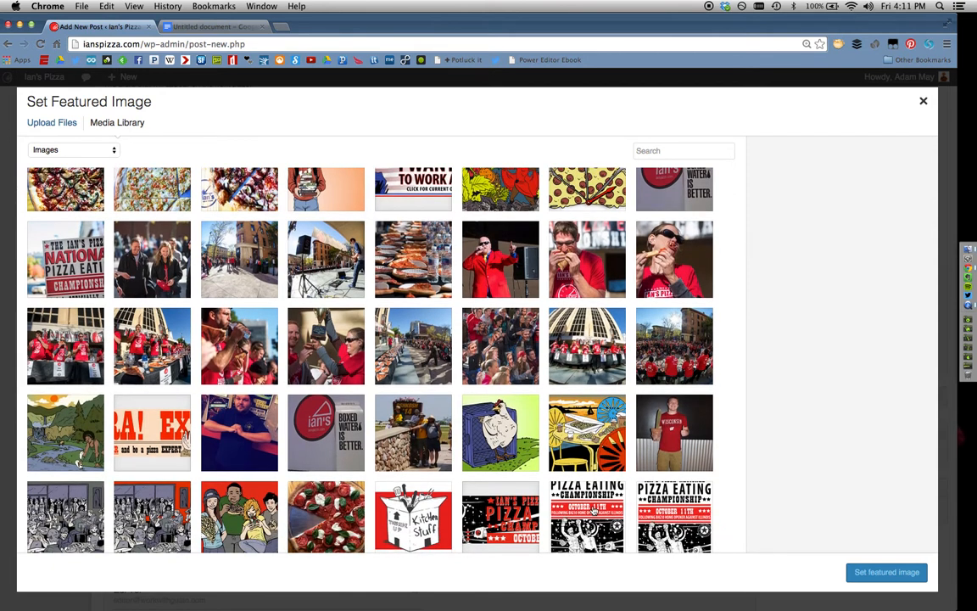
click(594, 510)
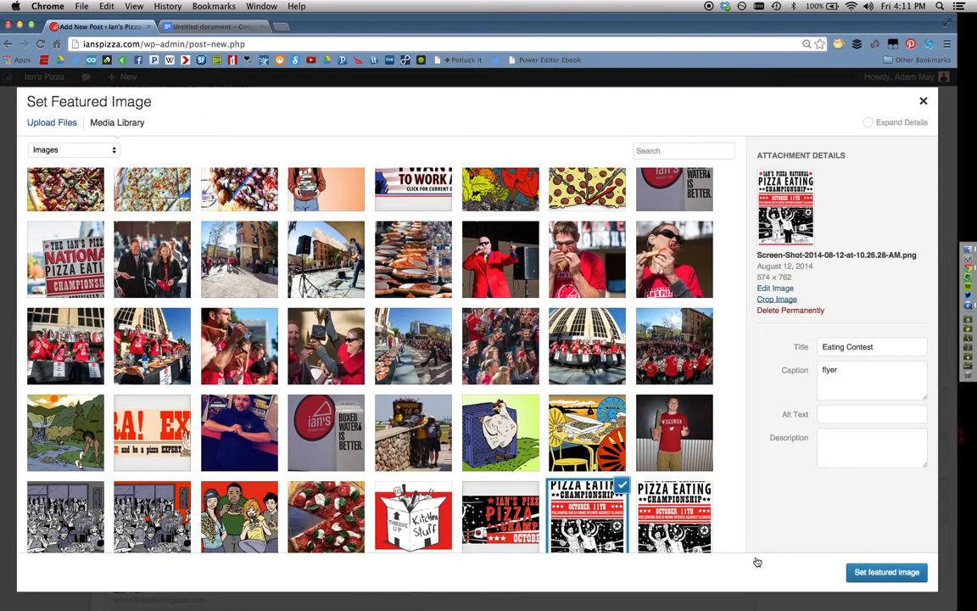
click(861, 573)
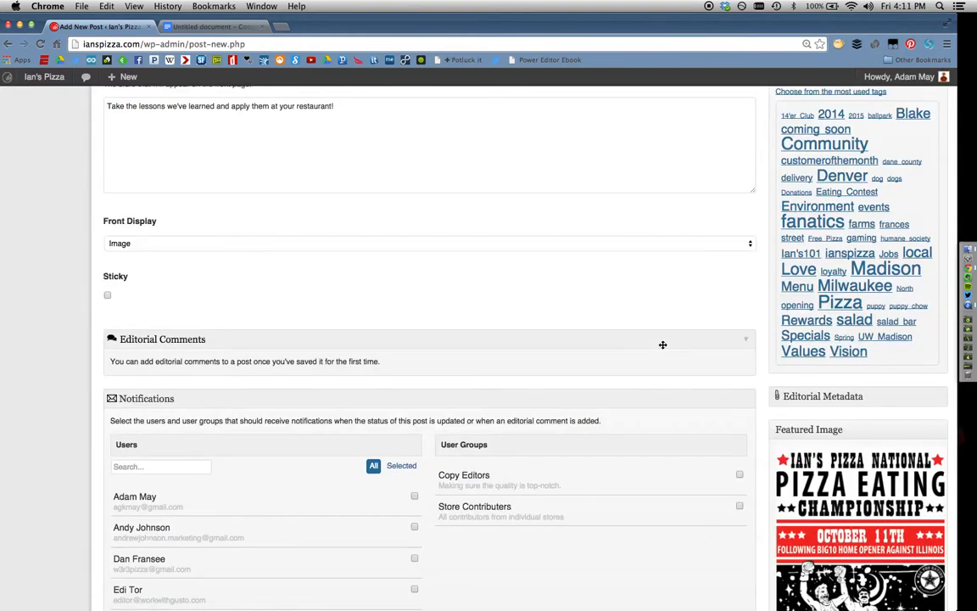
Start creating a new media gallery for the post's content.
scroll(748, 295, up, 10)
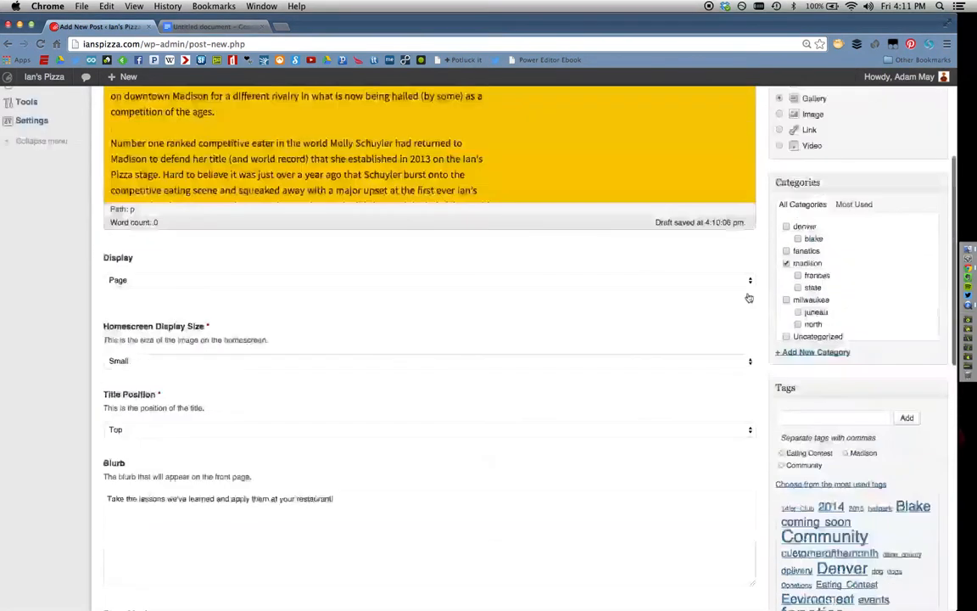
scroll(748, 297, up, 5)
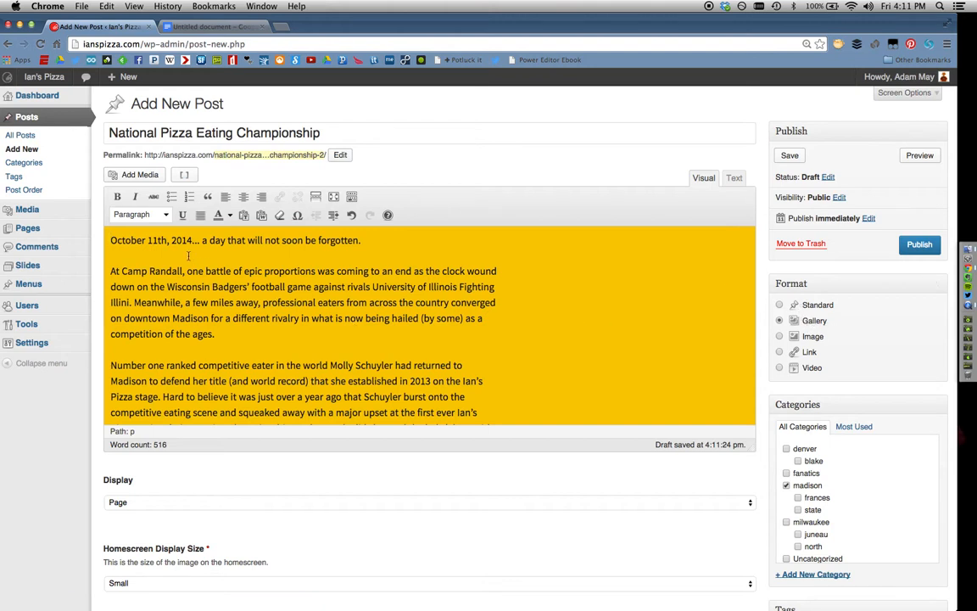
click(136, 177)
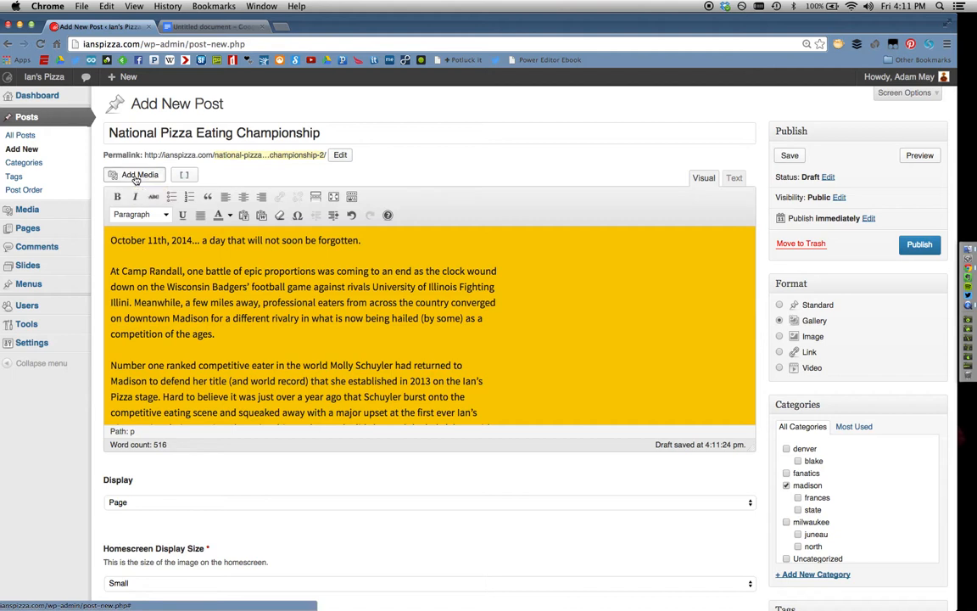
click(135, 178)
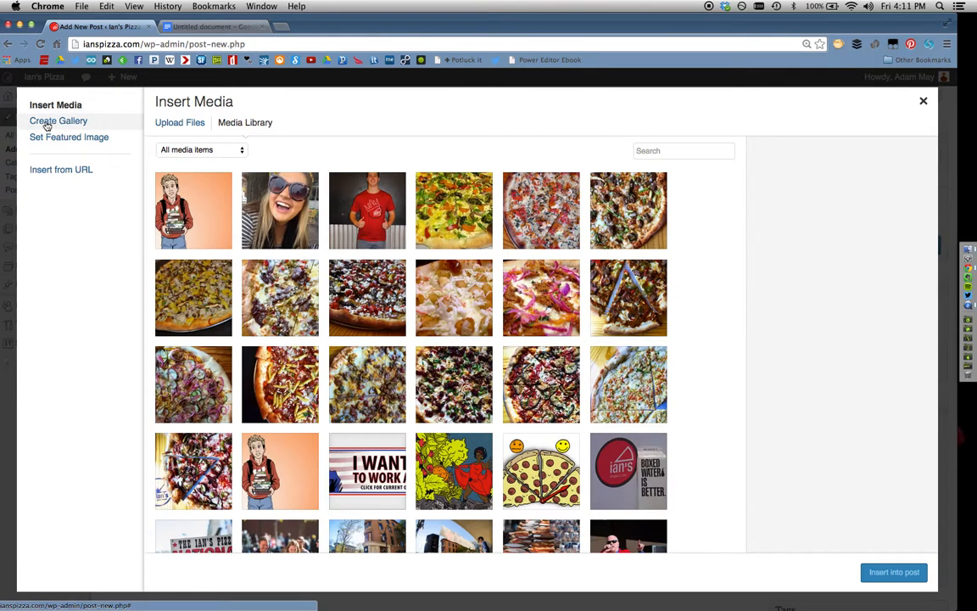
click(47, 124)
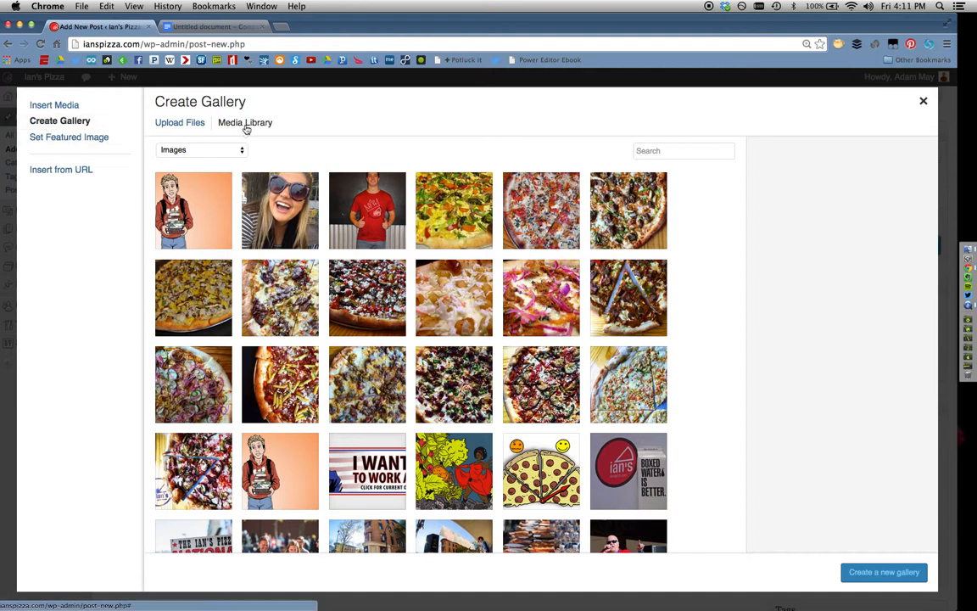
Create a gallery from the 16 consecutive 2014 eating contest photos in the media library, starting with the championship sign, and insert it into the post.
scroll(364, 293, down, 1)
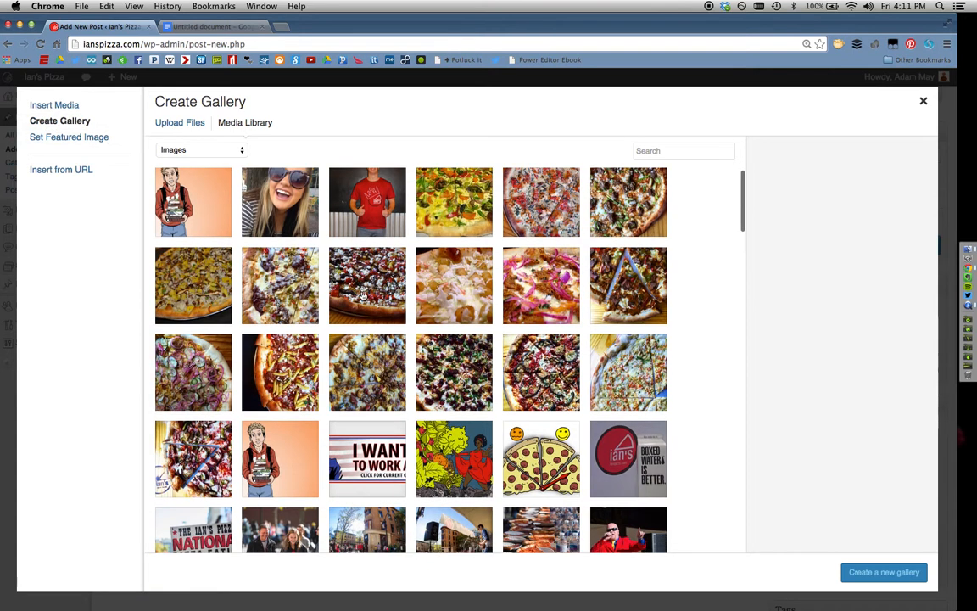
scroll(364, 294, down, 5)
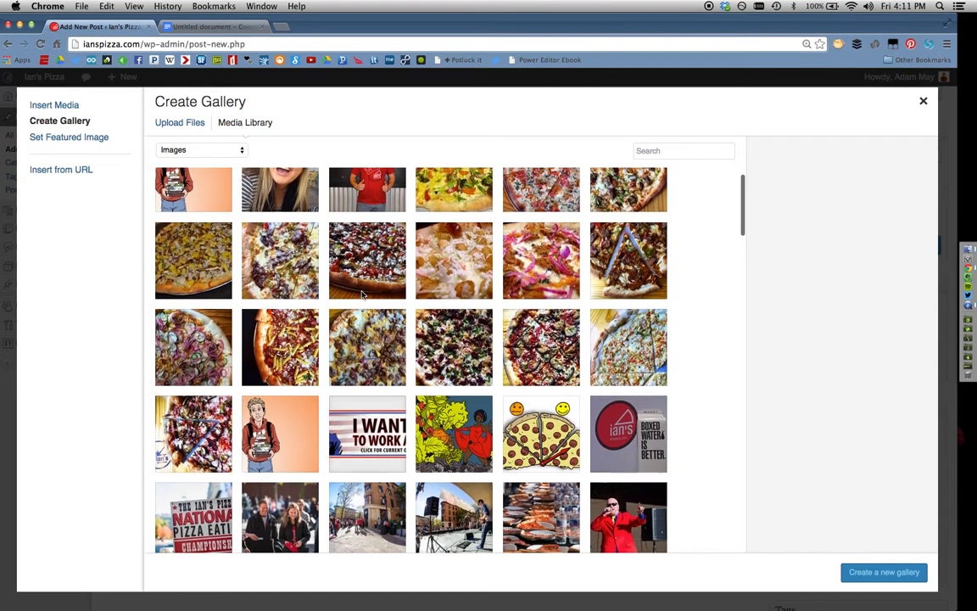
scroll(363, 294, down, 5)
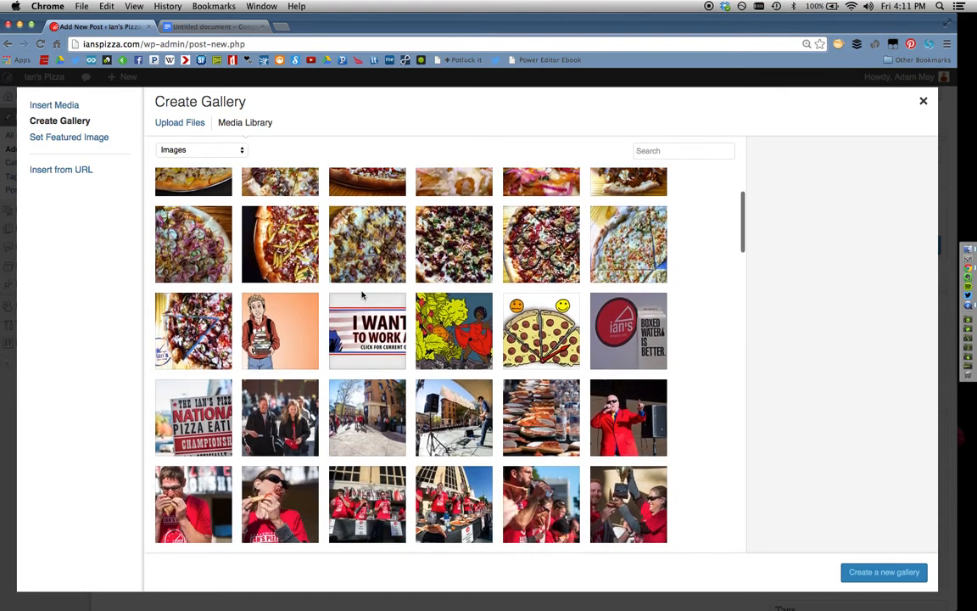
scroll(362, 295, down, 2)
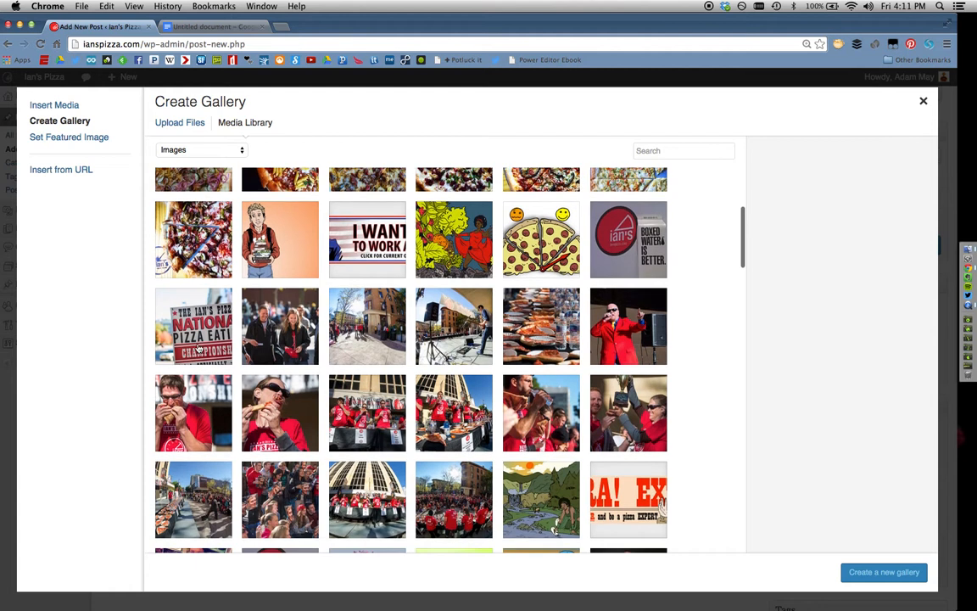
scroll(177, 328, down, 1)
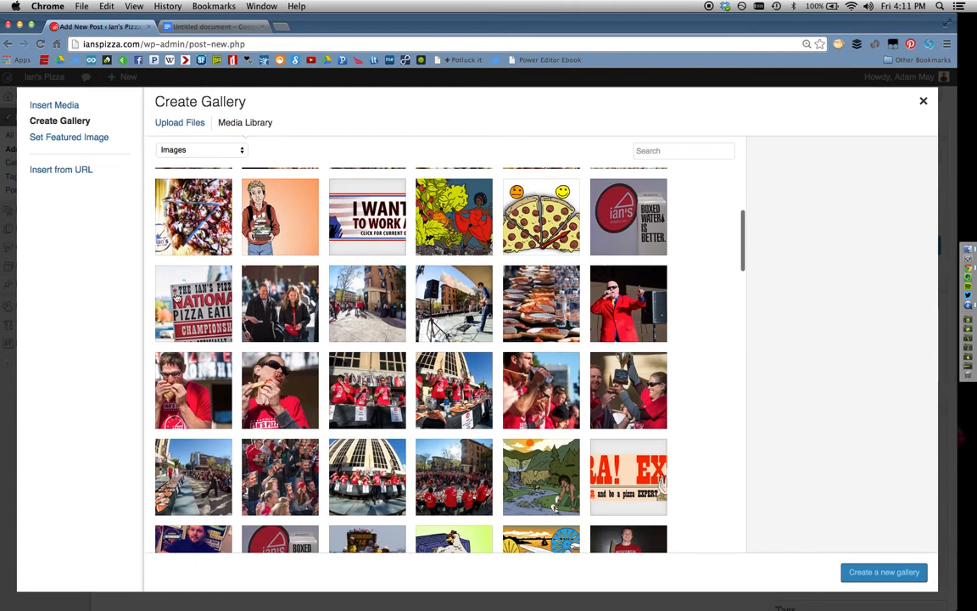
scroll(176, 283, down, 1)
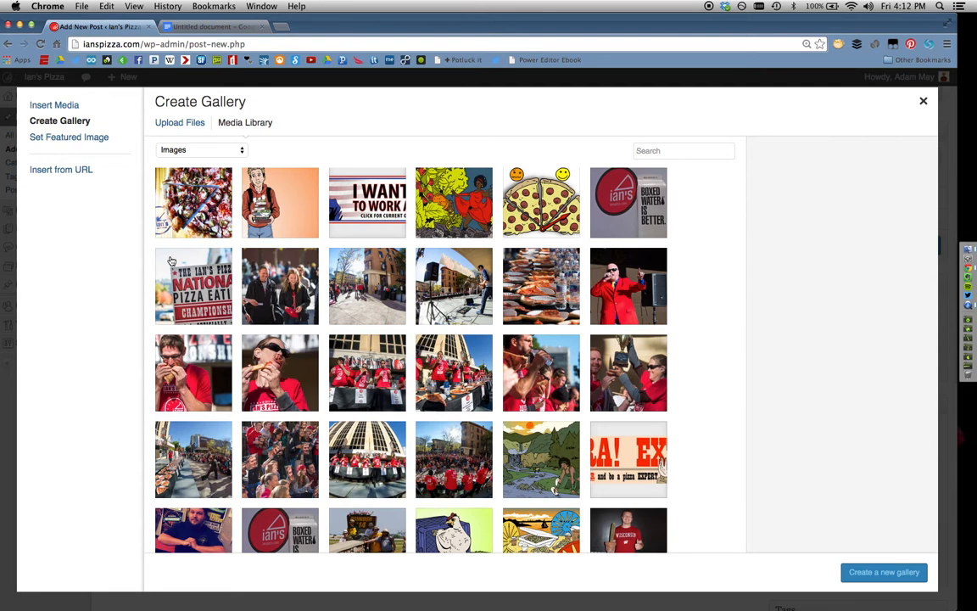
click(171, 262)
click(280, 280)
click(367, 280)
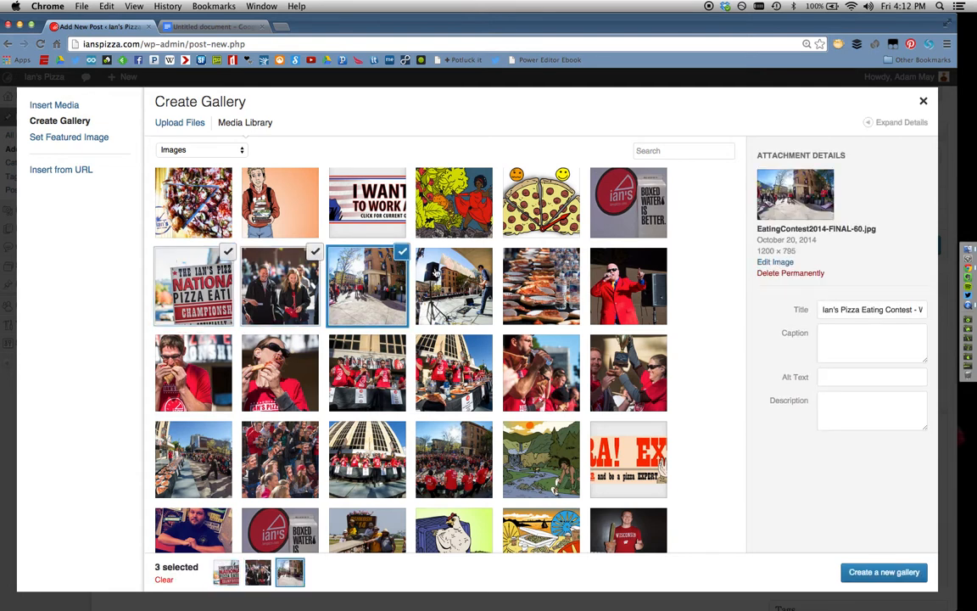
click(454, 284)
click(541, 284)
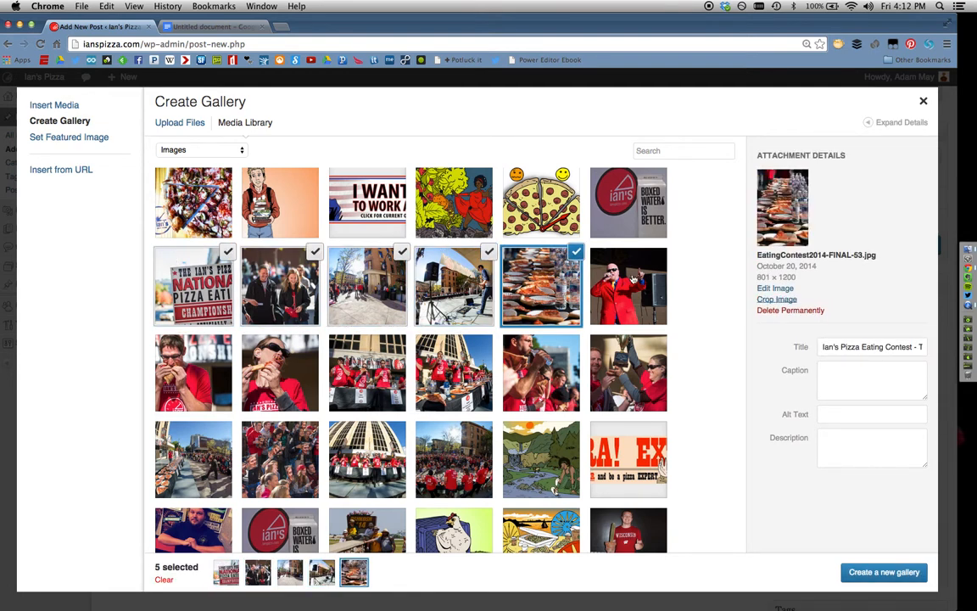
click(632, 278)
click(191, 364)
click(280, 364)
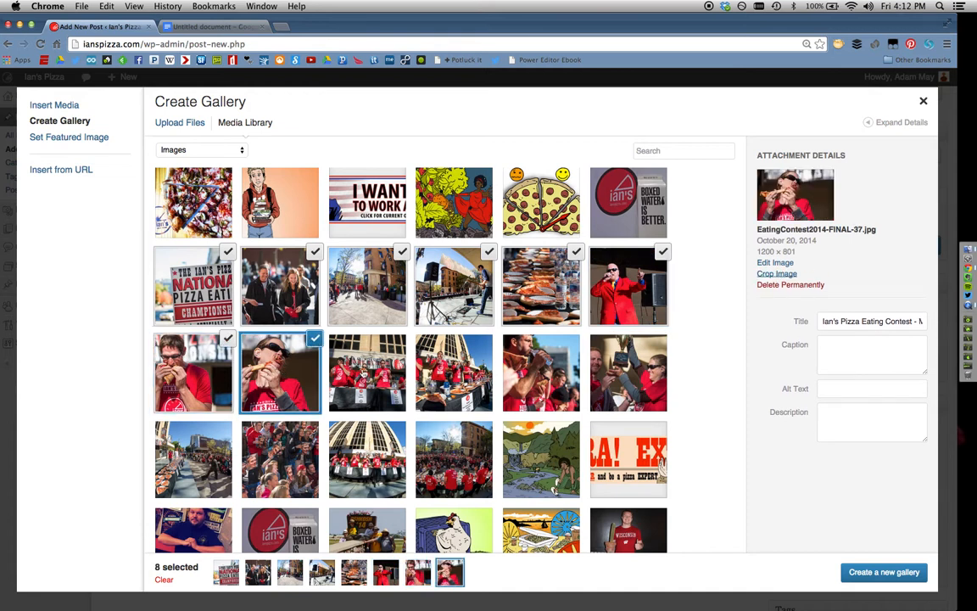
click(367, 373)
click(454, 373)
click(541, 373)
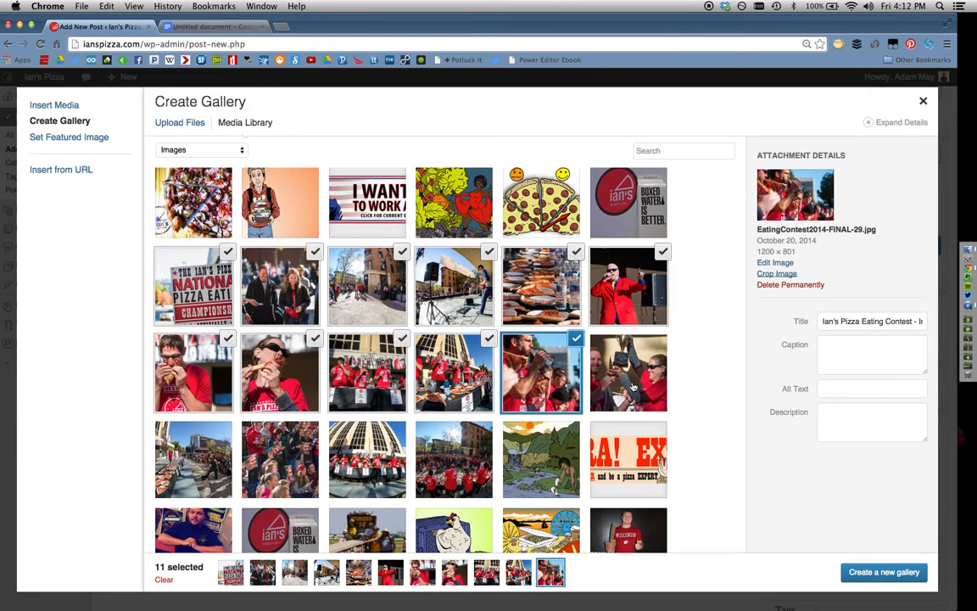
click(632, 386)
click(193, 458)
click(280, 458)
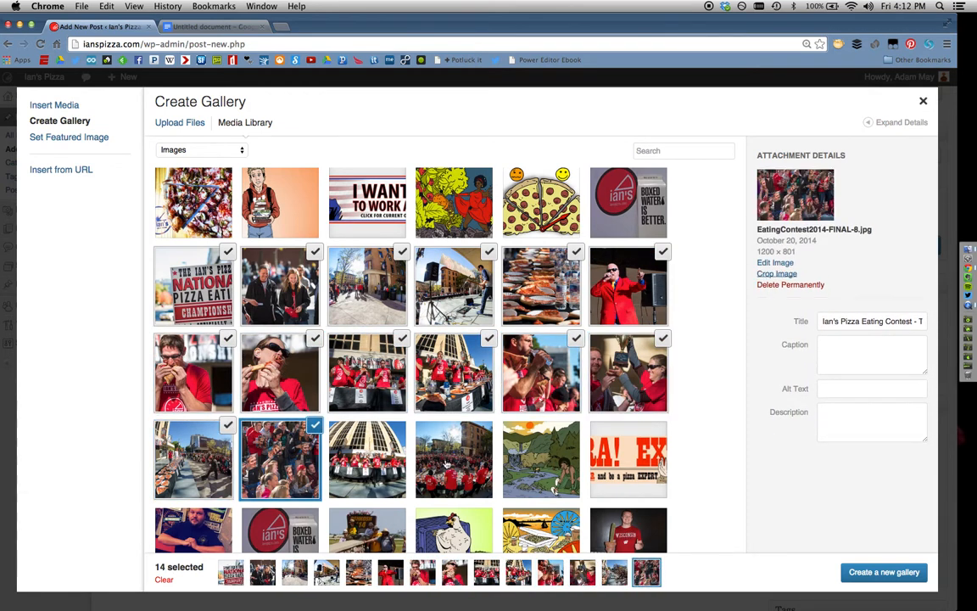
click(368, 458)
click(454, 458)
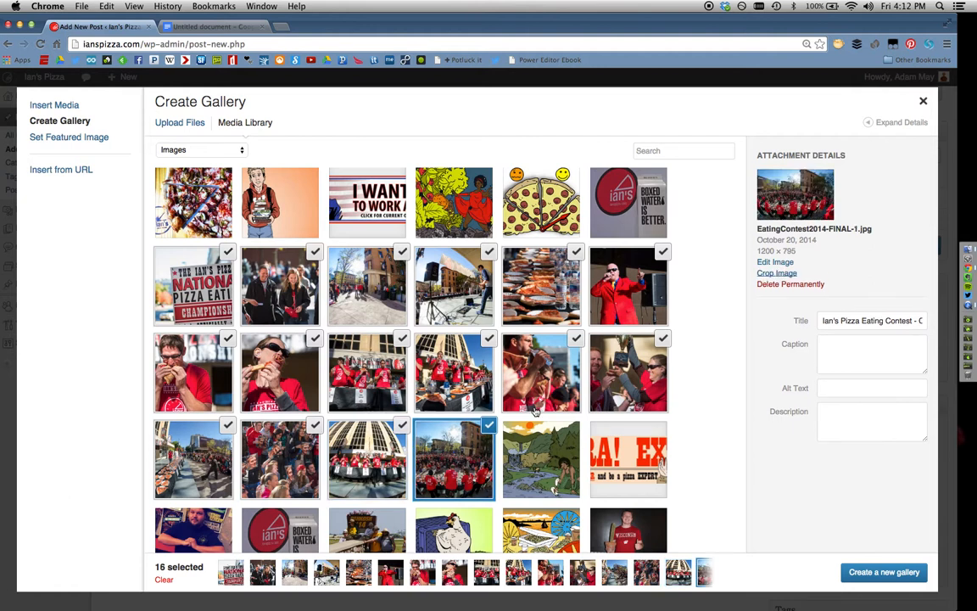
click(874, 576)
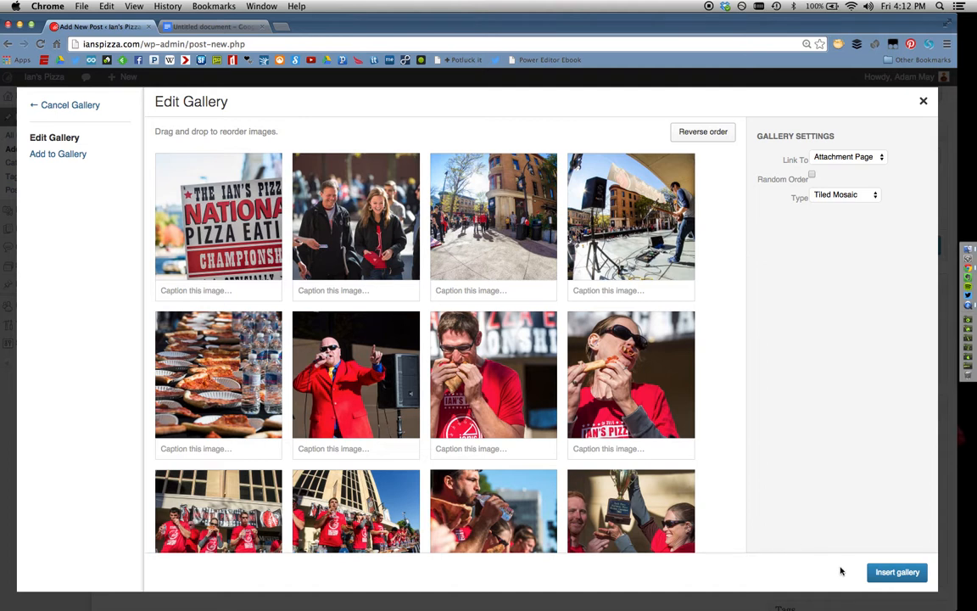
click(883, 573)
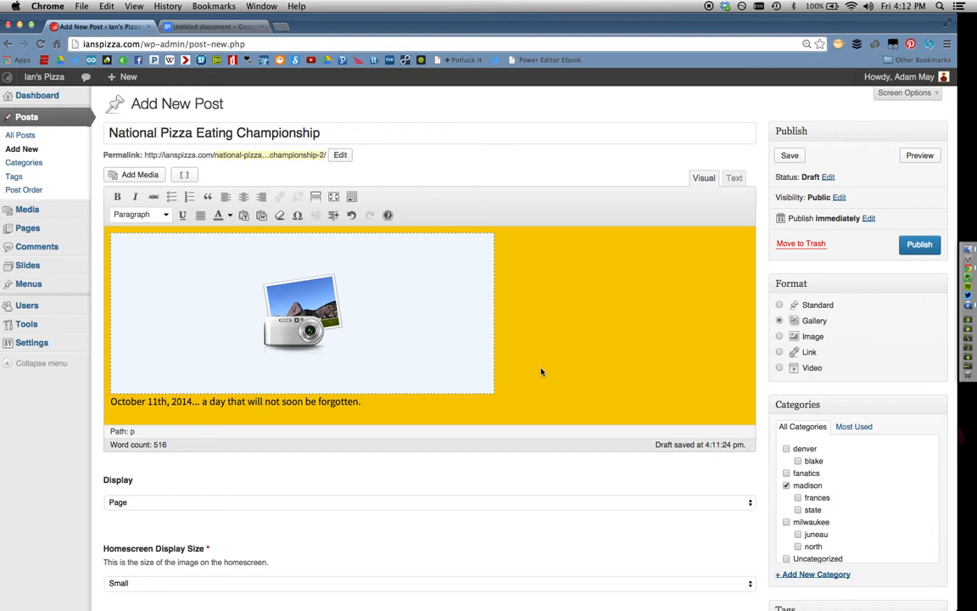
Open the gallery inserted above the article text for editing.
click(459, 381)
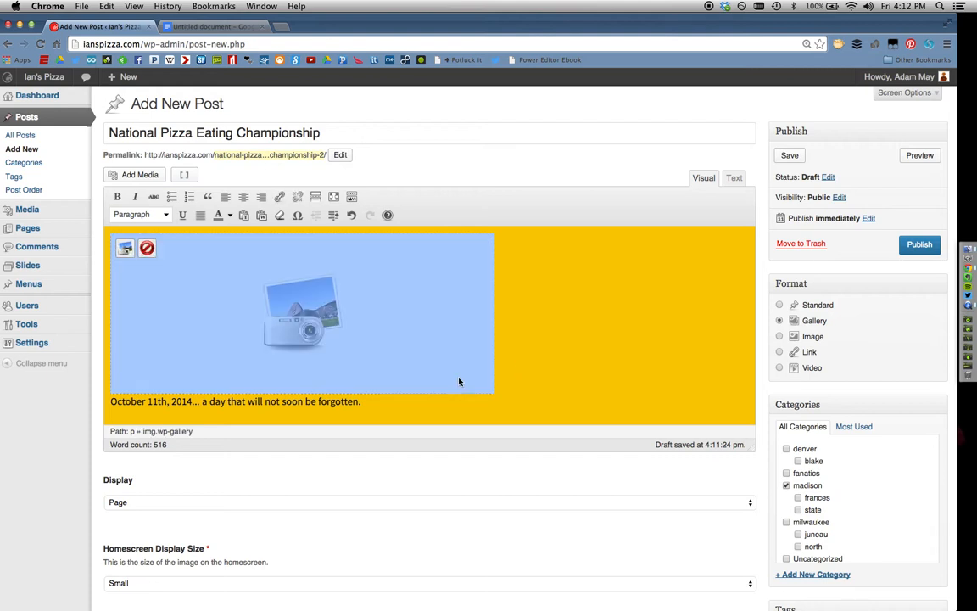
click(156, 301)
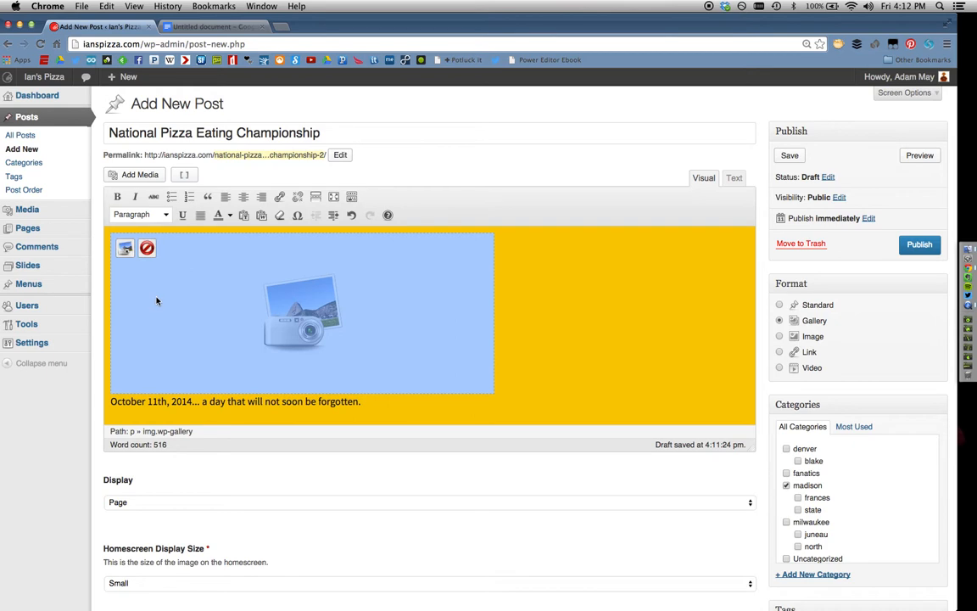
click(125, 248)
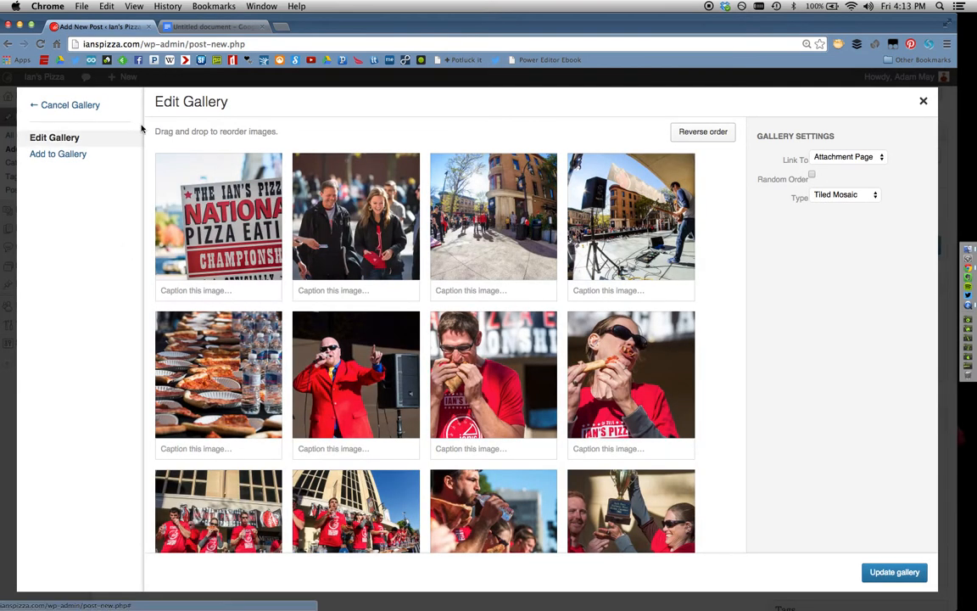
Examine the Add to Gallery options for uploading files or picking media library images, and return to the gallery's image list.
click(61, 154)
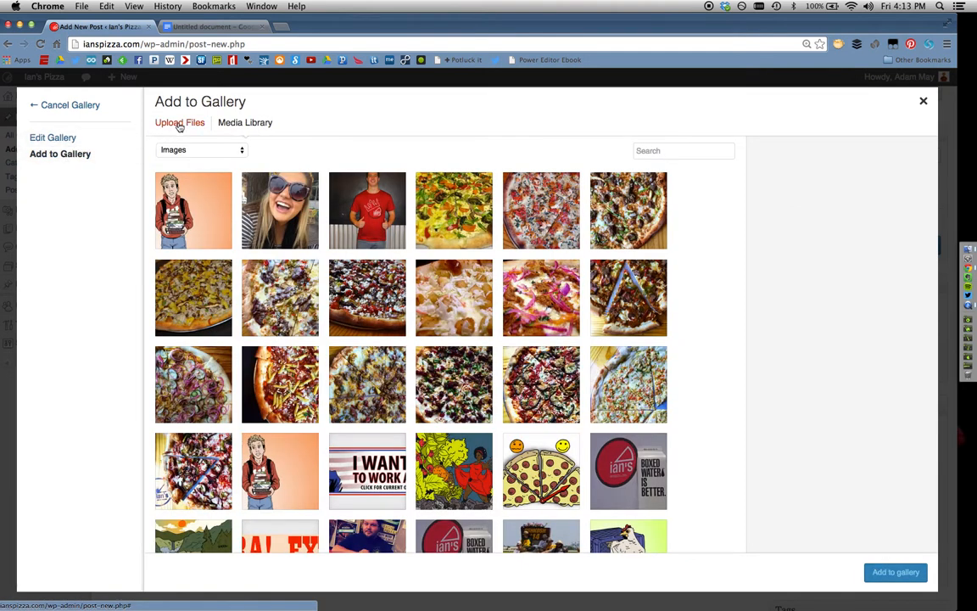
click(224, 201)
click(274, 186)
click(341, 186)
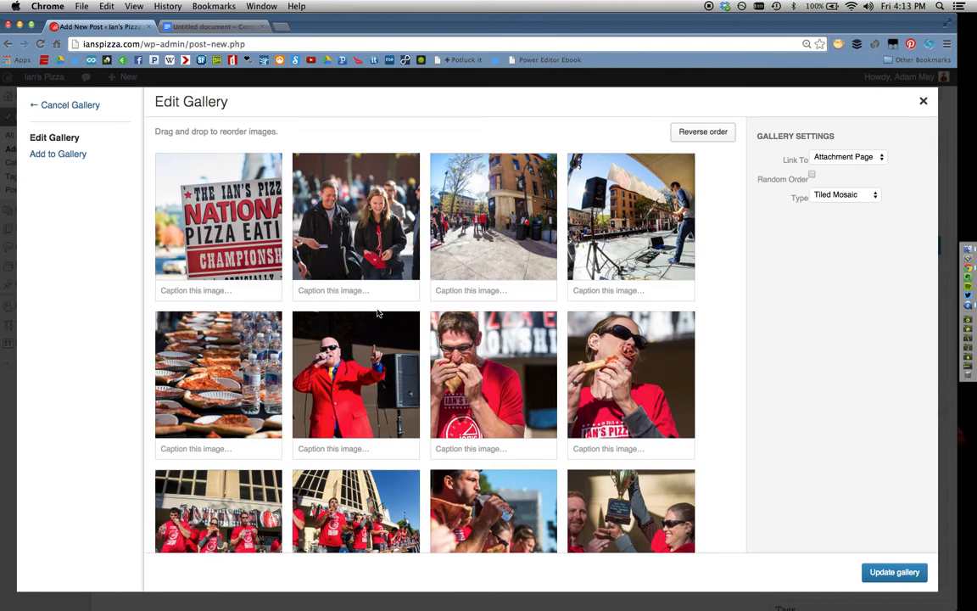
Remove the angled shot of red-shirted contestants eating along the table, the tenth photo, from the gallery.
scroll(378, 313, down, 3)
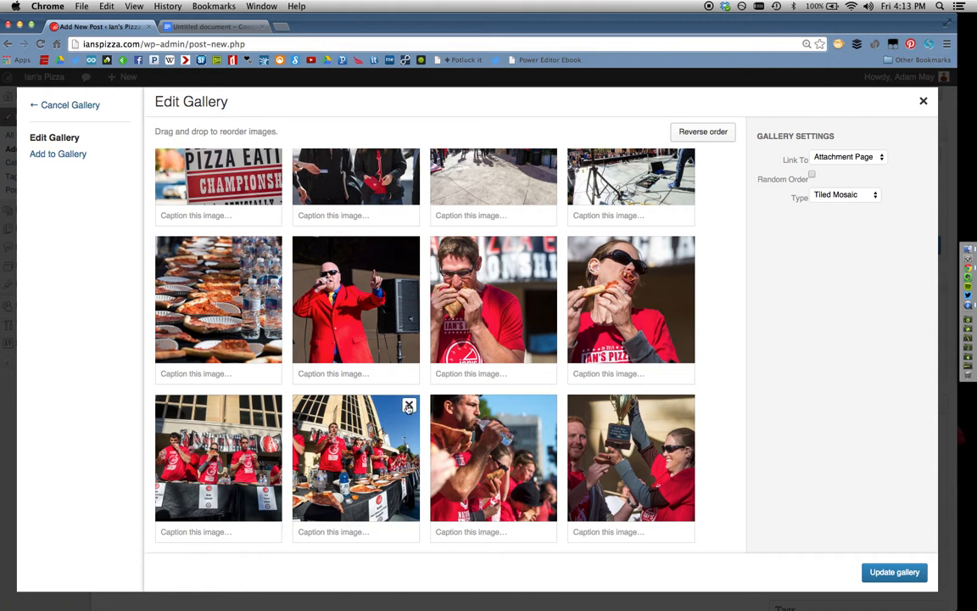
click(409, 406)
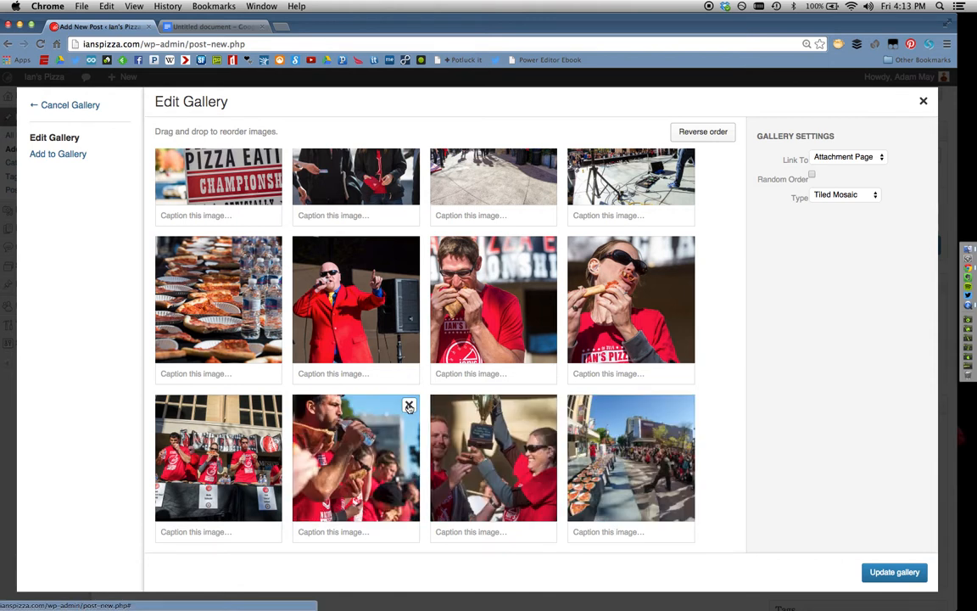
Remove the drinking contestant close-up, "5 Things Freshman Need to Know" illustration, sunglasses selfie and thumbs-up portrait from the gallery, and update it in the post.
click(409, 407)
scroll(409, 406, down, 4)
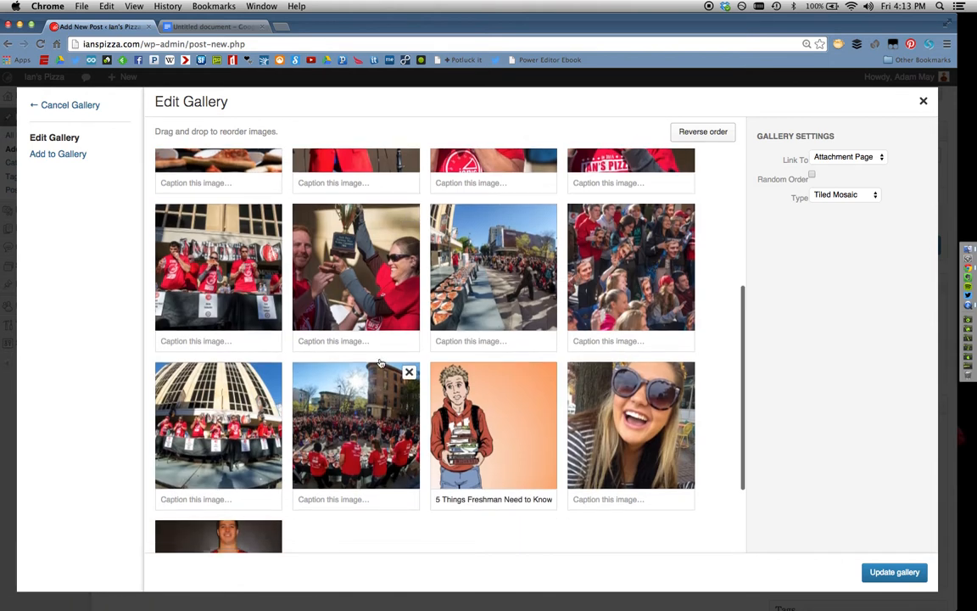
click(547, 372)
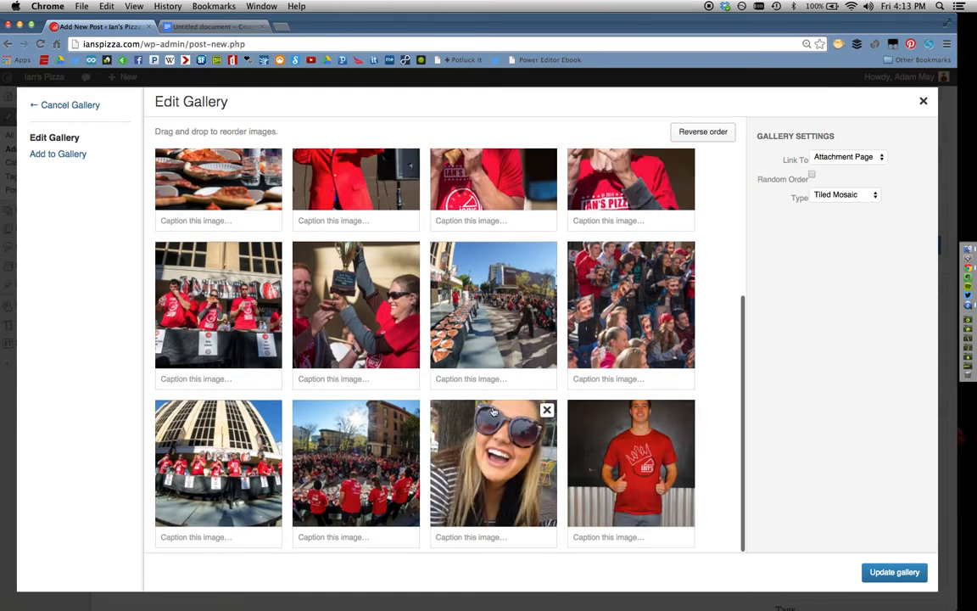
click(547, 409)
click(547, 409)
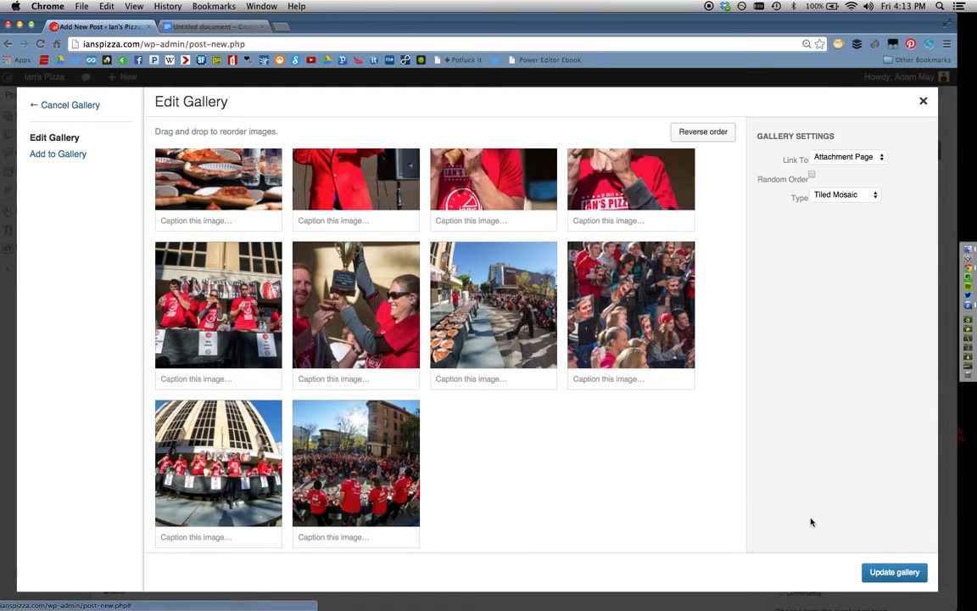
click(911, 574)
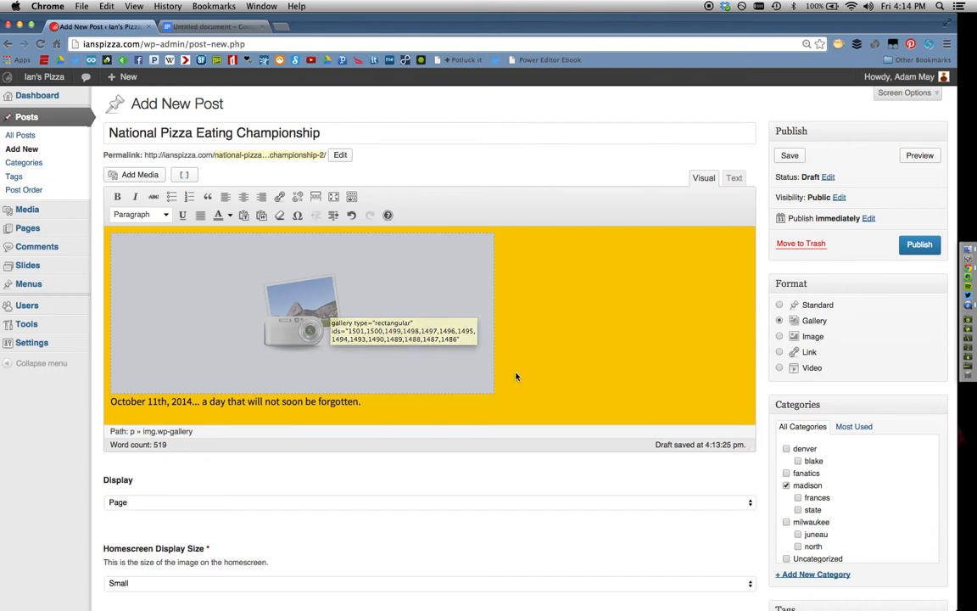
Change the post's status from draft to Pending Review and save the post as pending.
scroll(539, 397, down, 1)
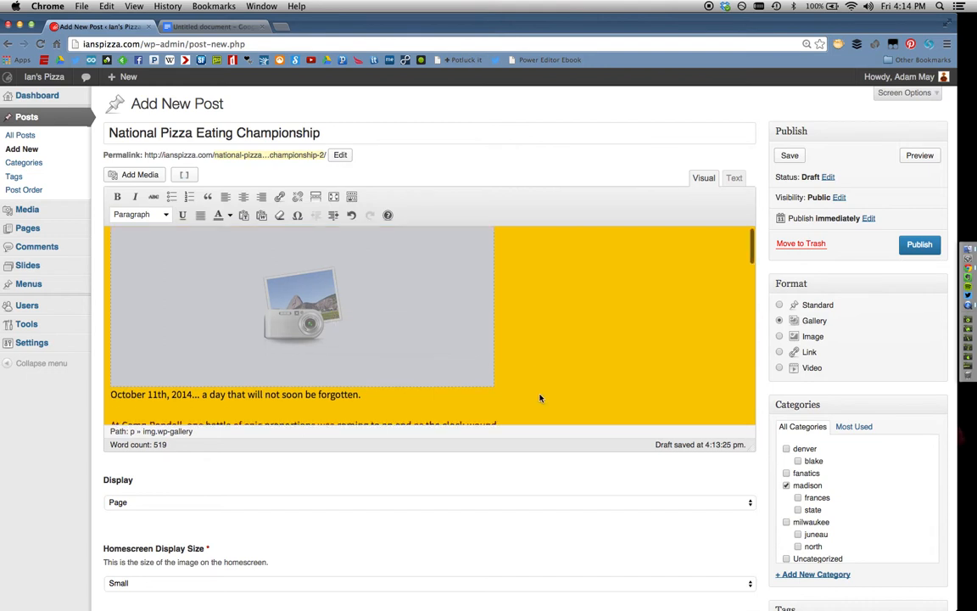
scroll(539, 397, up, 1)
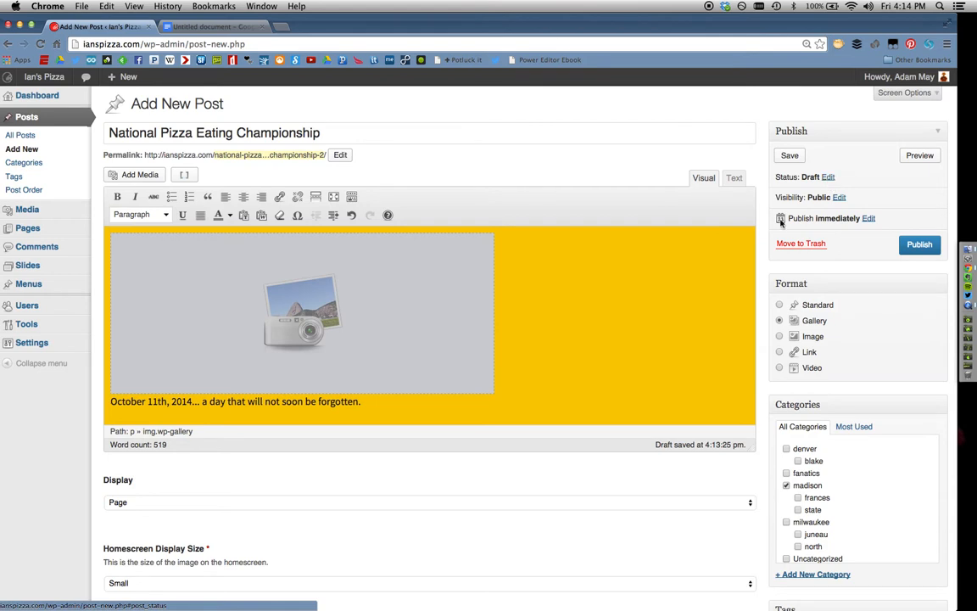
scroll(766, 216, down, 1)
scroll(766, 216, down, 10)
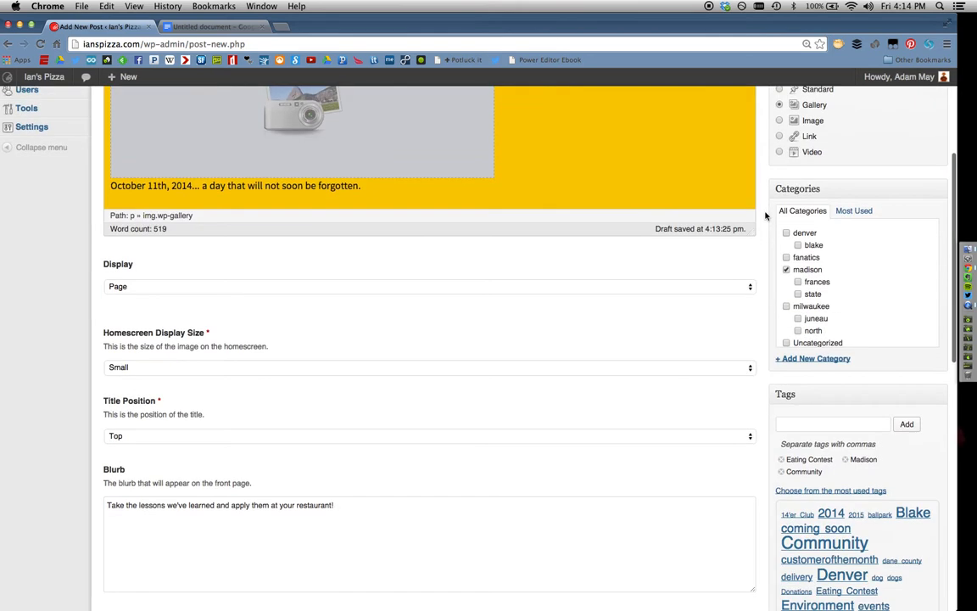
scroll(765, 216, down, 4)
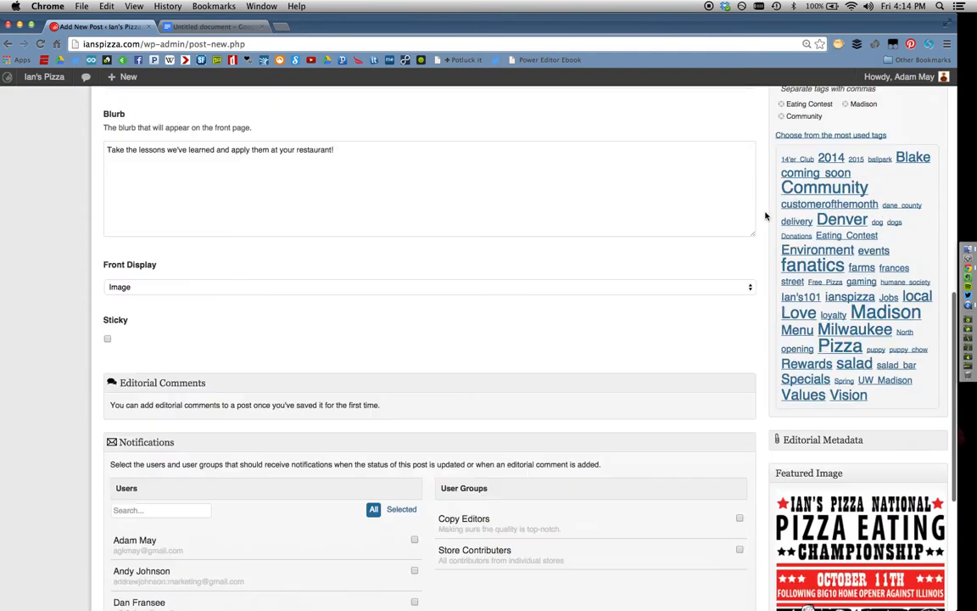
scroll(766, 216, up, 15)
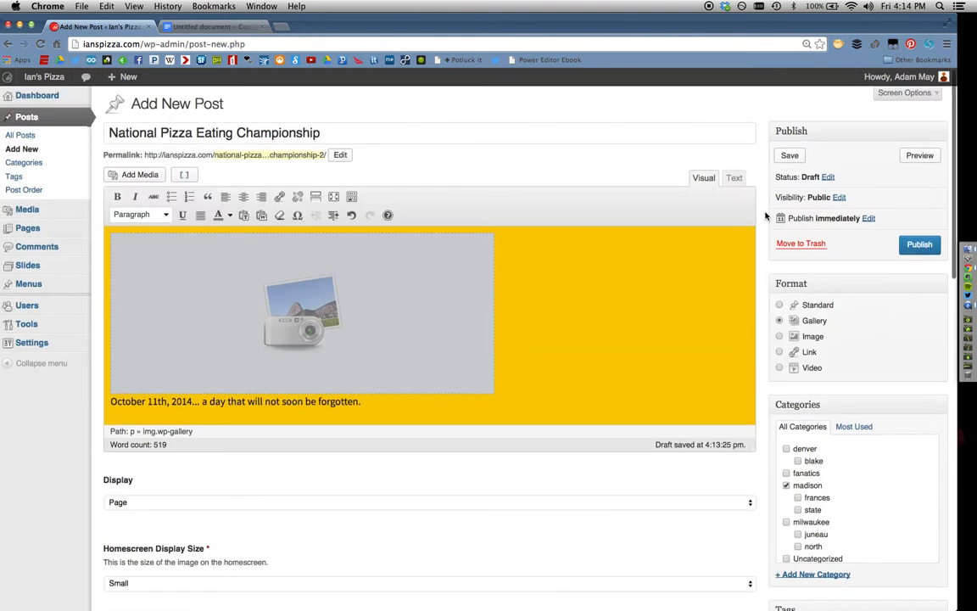
click(827, 177)
click(828, 195)
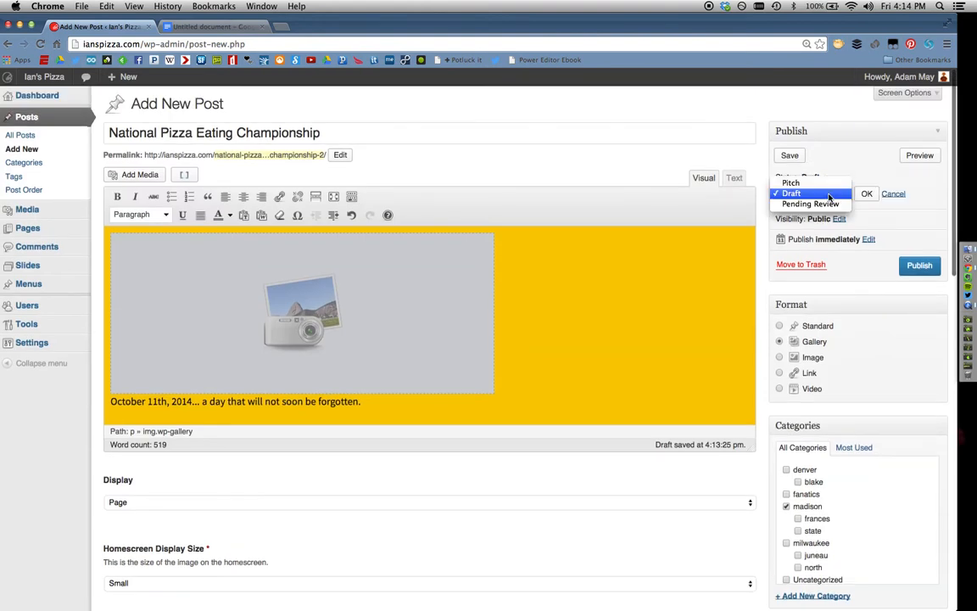
click(827, 205)
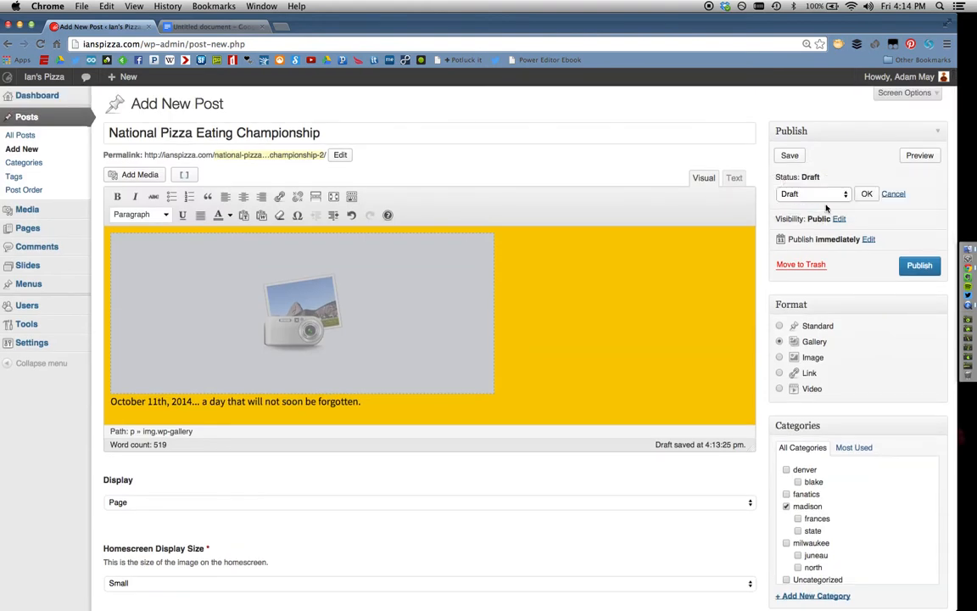
click(790, 156)
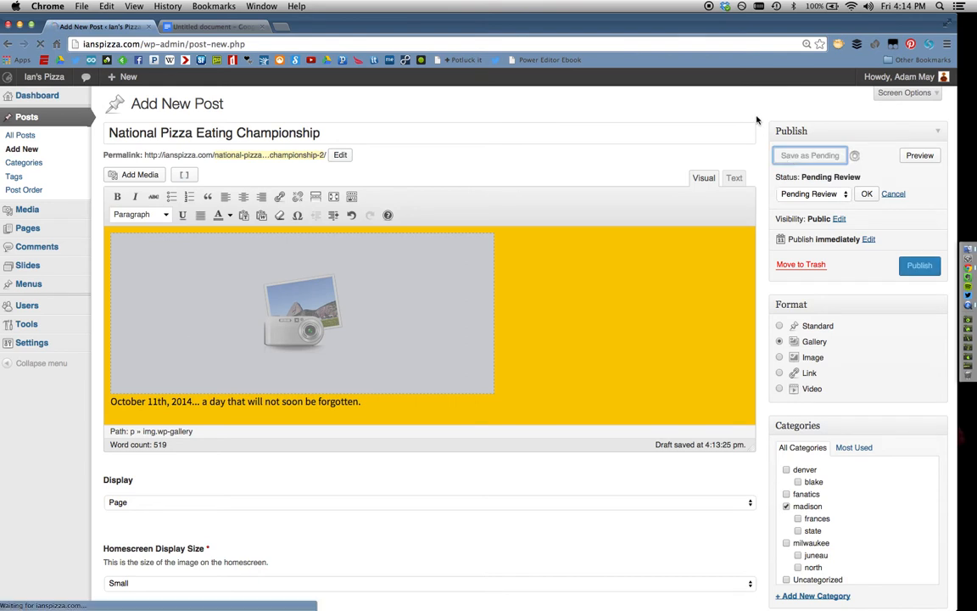